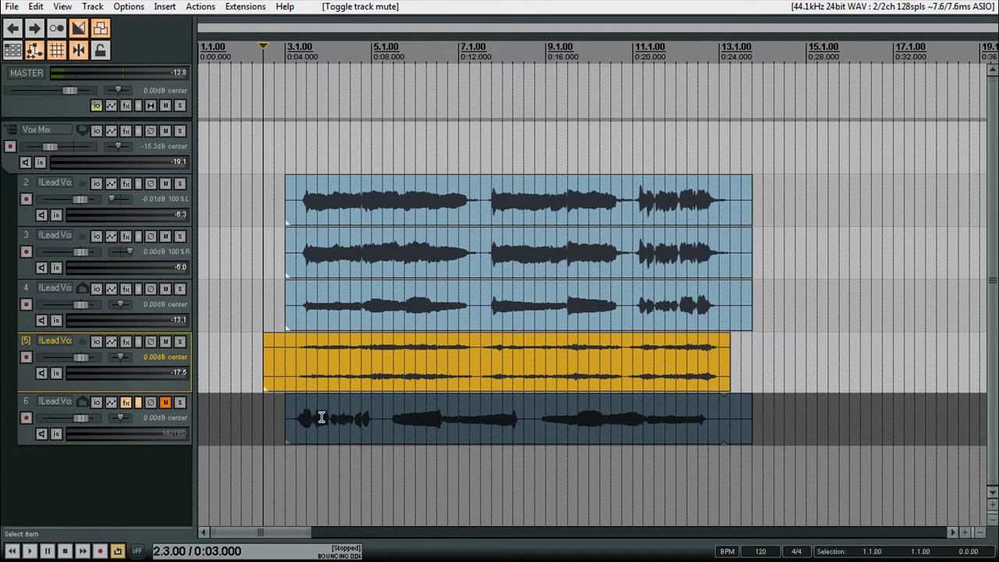
# Set track 6's item back to Take 1 and move that muted vocal track up to position 5.
pyautogui.rightClick(321, 418)
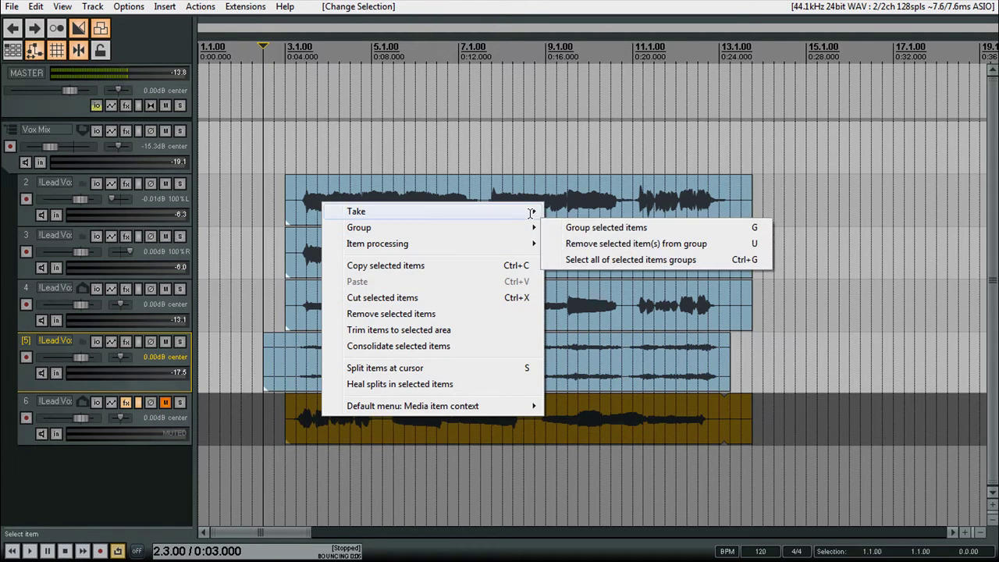
pyautogui.moveTo(532, 212)
pyautogui.click(577, 210)
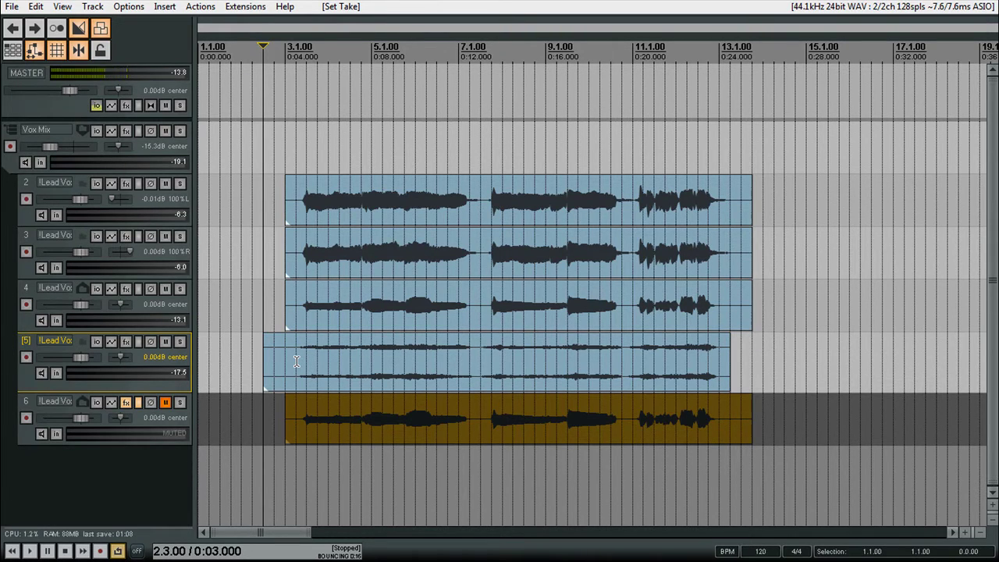
pyautogui.hotkey('ctrl', 'Down')
# Solo track 4 and play it back from just before the vocal.
pyautogui.click(180, 289)
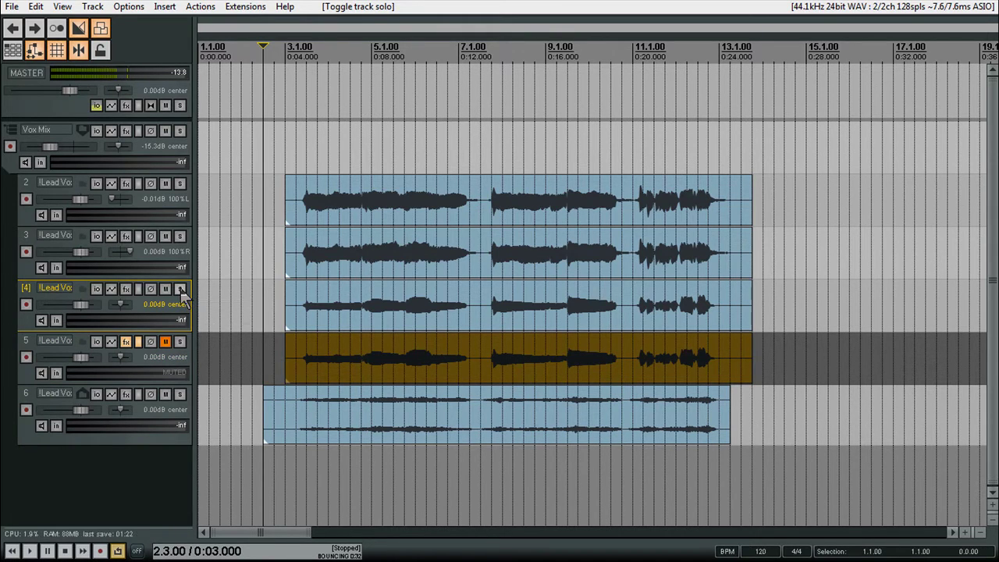
pyautogui.click(180, 289)
pyautogui.click(277, 289)
pyautogui.press('space')
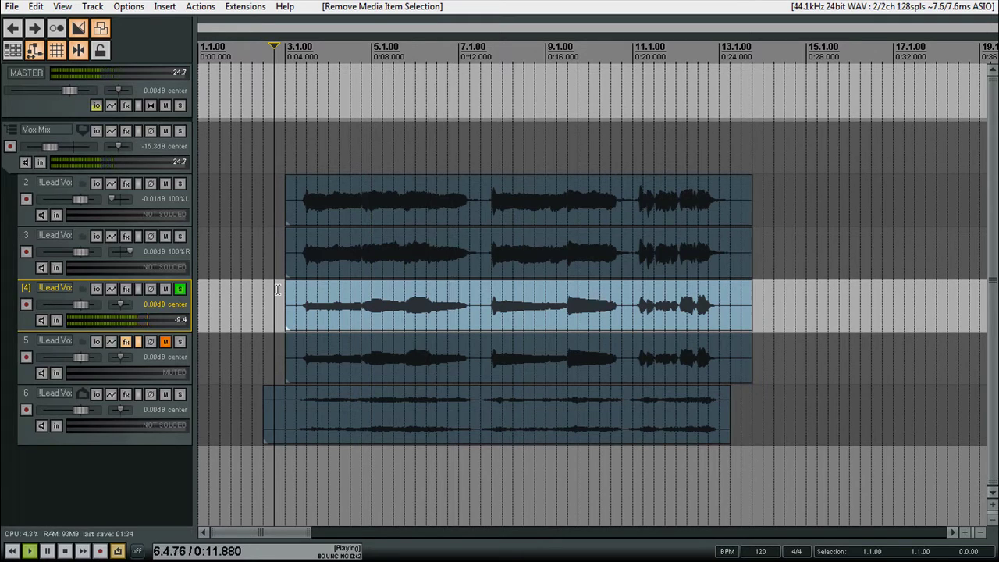
pyautogui.press('space')
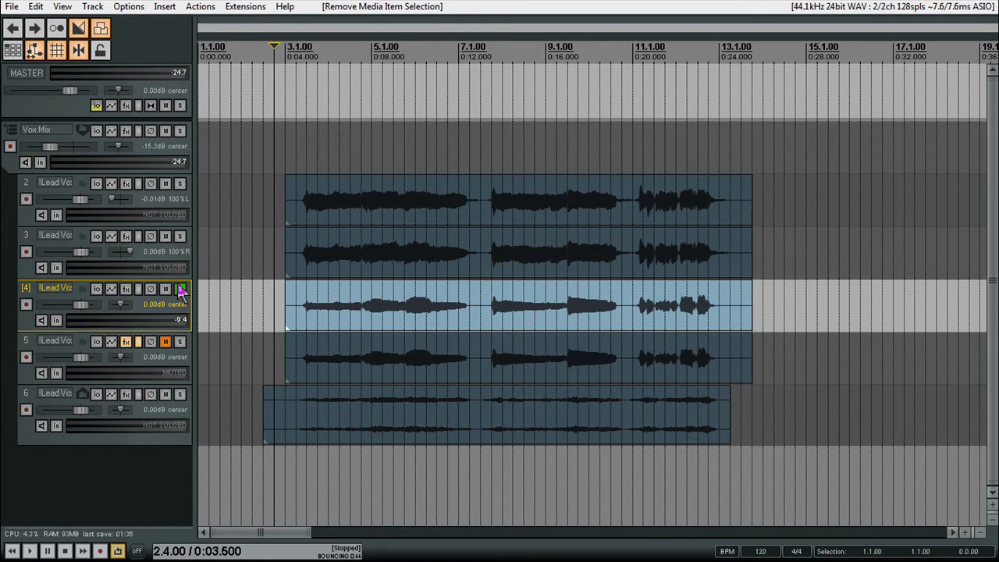
# Unsolo track 4, unmute track 5 and mute track 4.
pyautogui.click(180, 290)
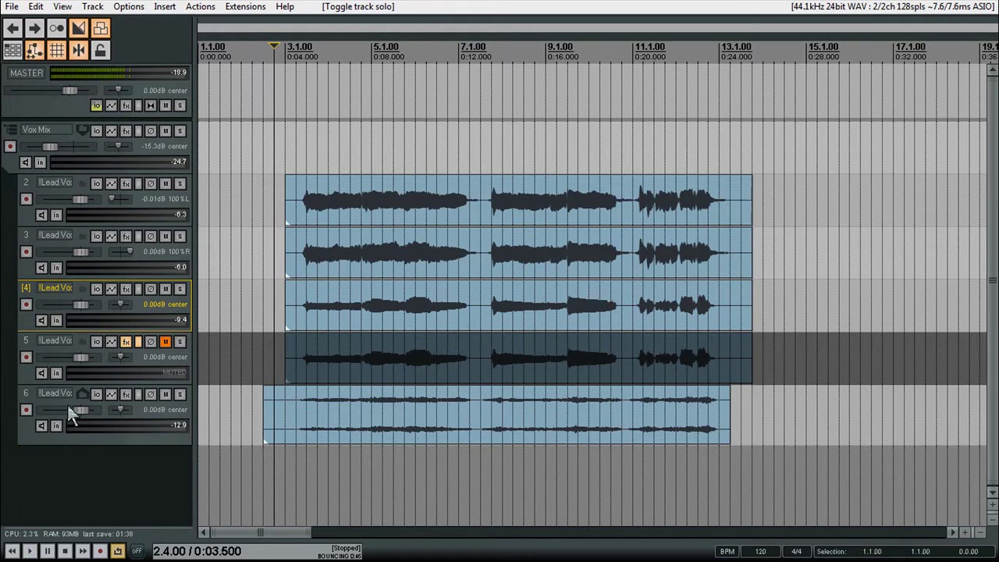
pyautogui.click(167, 341)
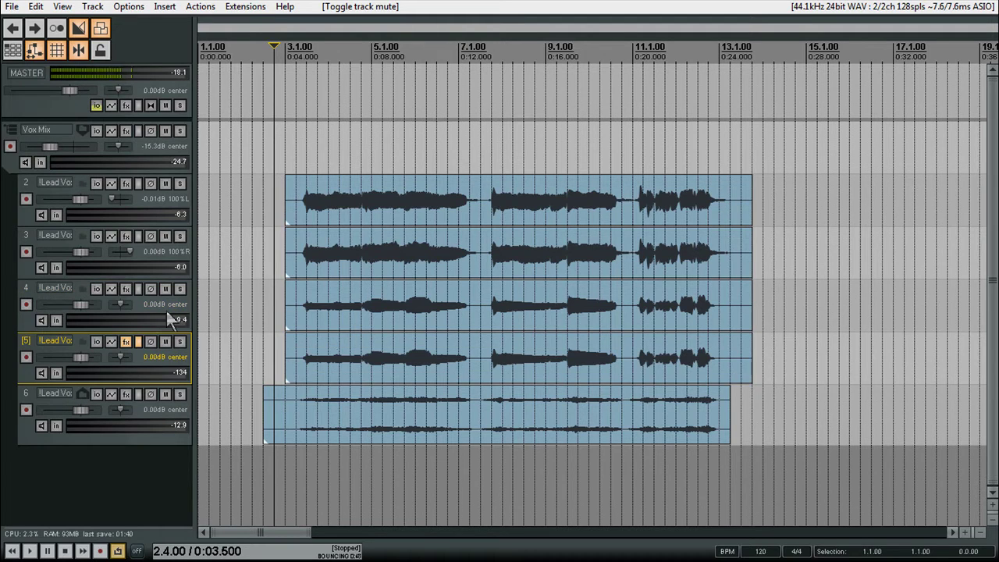
pyautogui.click(167, 289)
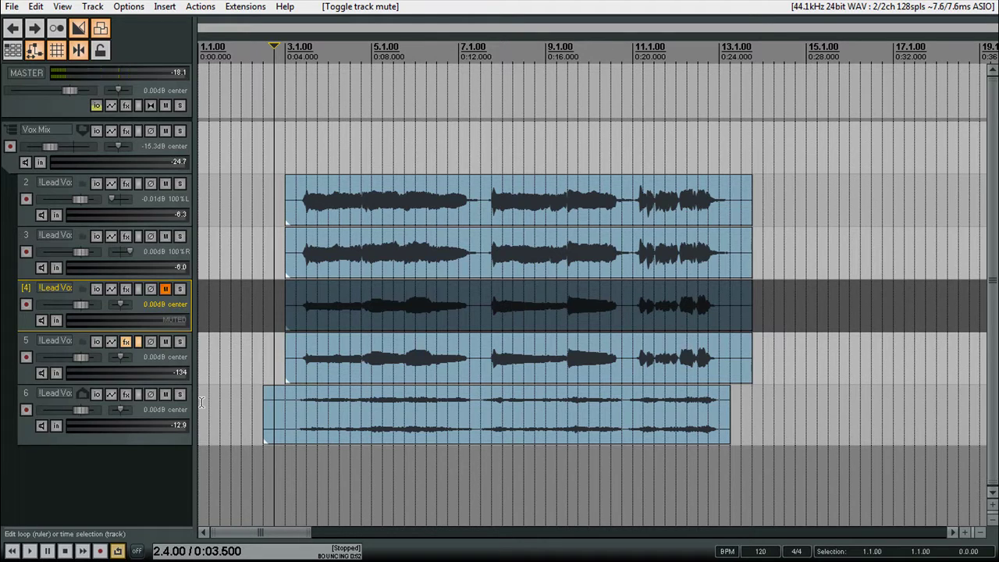
# Reverse track 5's vocal item as a new take and shift it left to start at 2.3.00.
pyautogui.click(339, 353)
pyautogui.rightClick(339, 353)
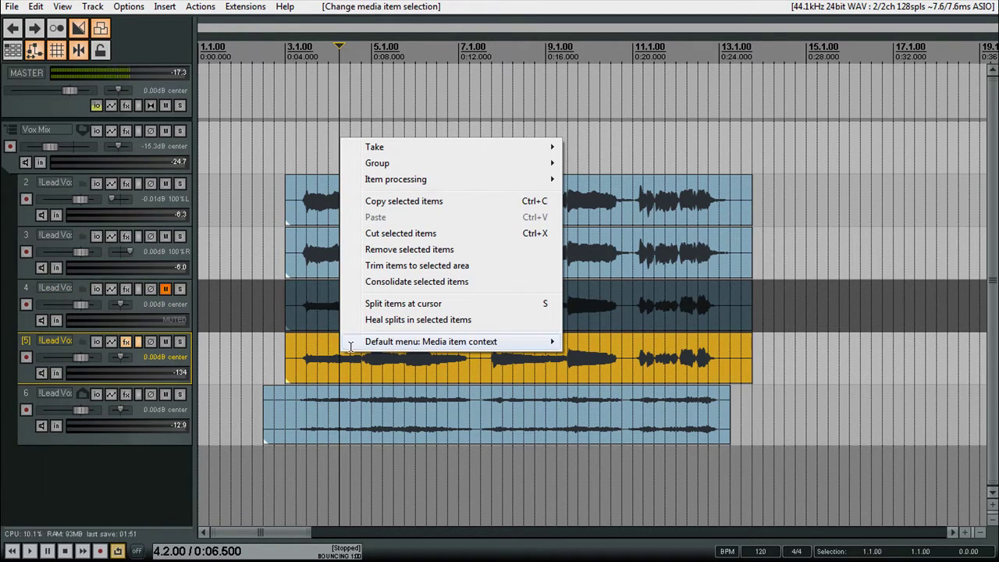
pyautogui.moveTo(507, 341)
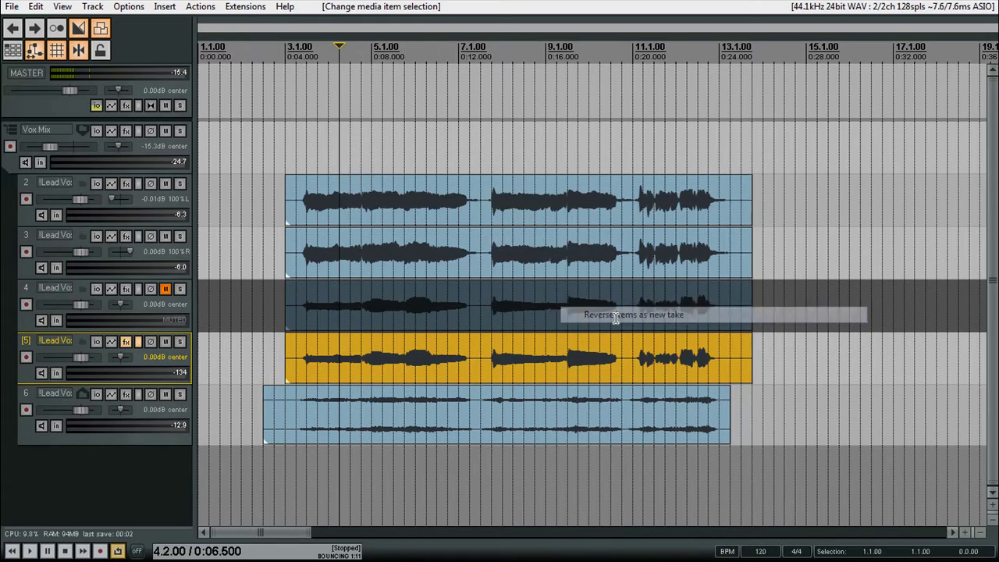
pyautogui.click(616, 314)
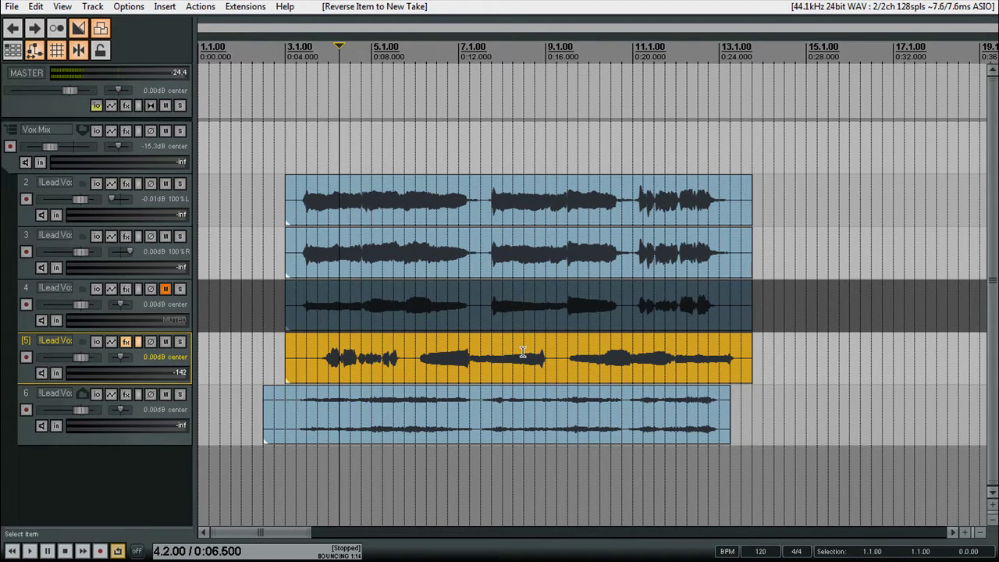
pyautogui.moveTo(523, 352); pyautogui.dragTo(498, 352)
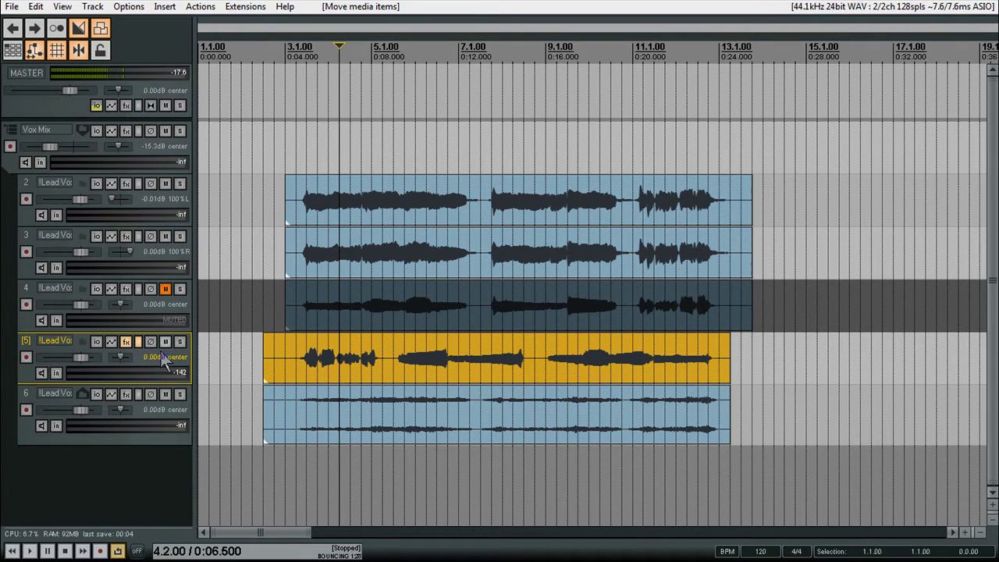
pyautogui.click(126, 341)
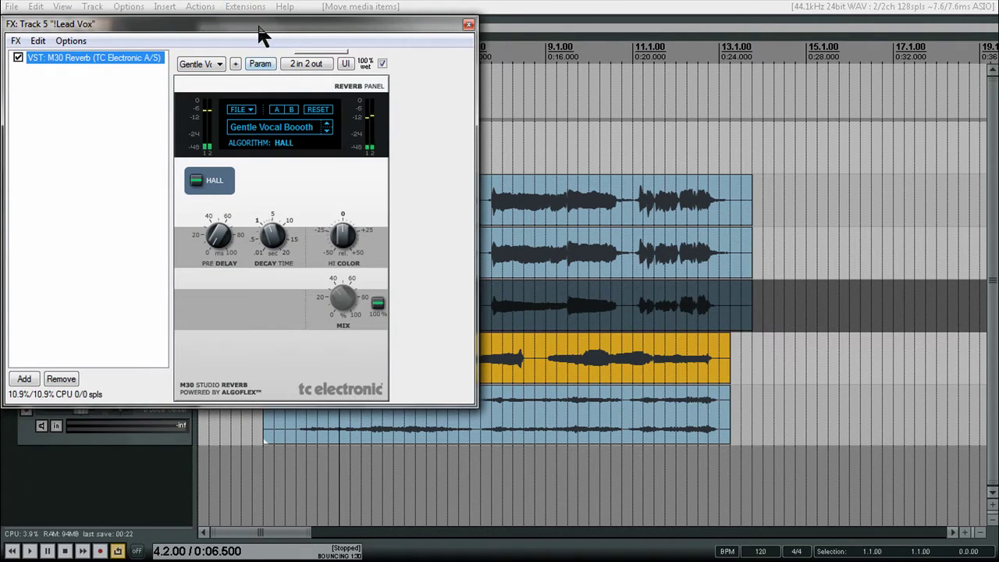
pyautogui.moveTo(259, 22); pyautogui.dragTo(780, 100)
pyautogui.moveTo(665, 94); pyautogui.dragTo(652, 89)
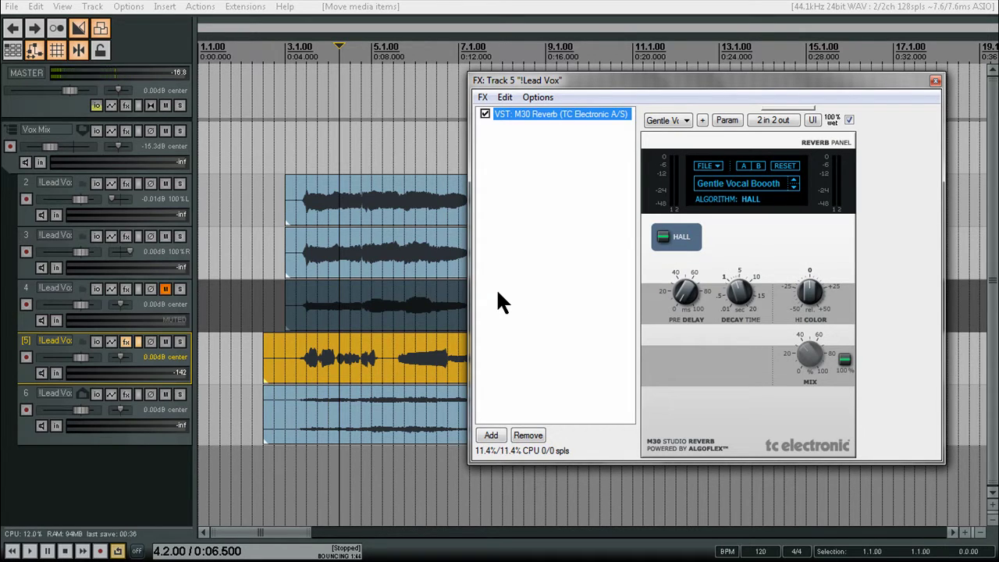
# Close the reverb window and render track 5 to a new stem track, muting the original.
pyautogui.click(935, 82)
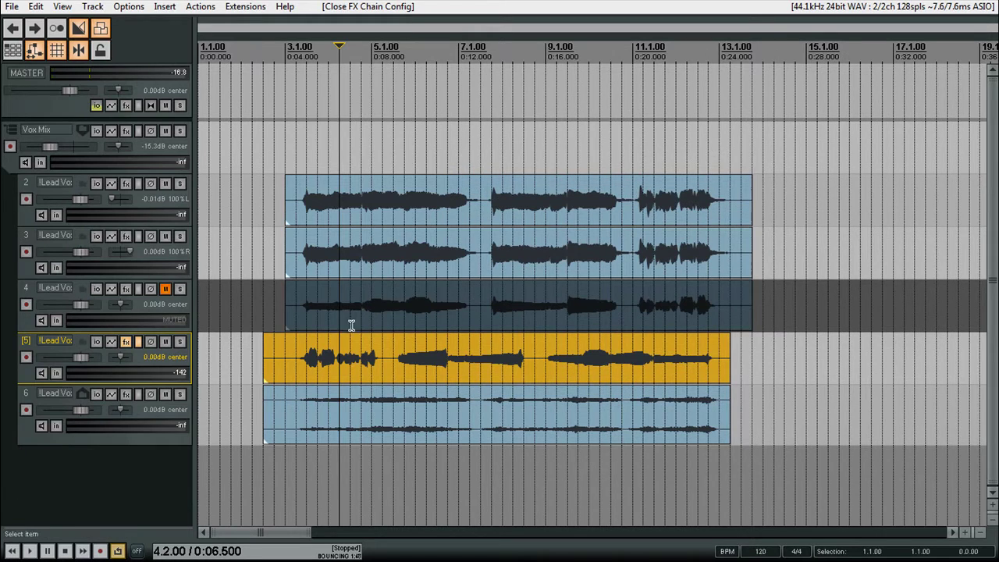
pyautogui.rightClick(159, 355)
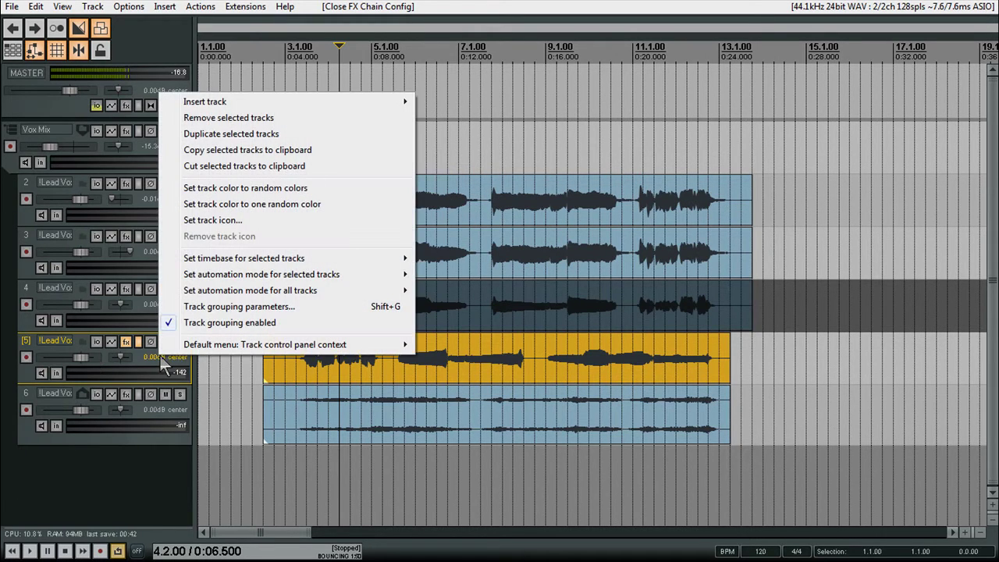
pyautogui.moveTo(203, 344)
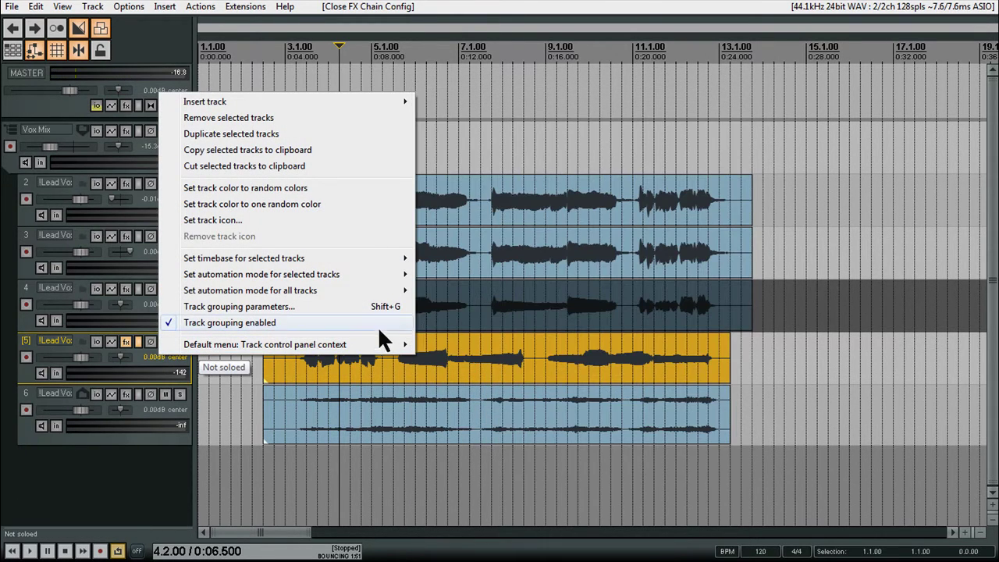
pyautogui.moveTo(383, 345)
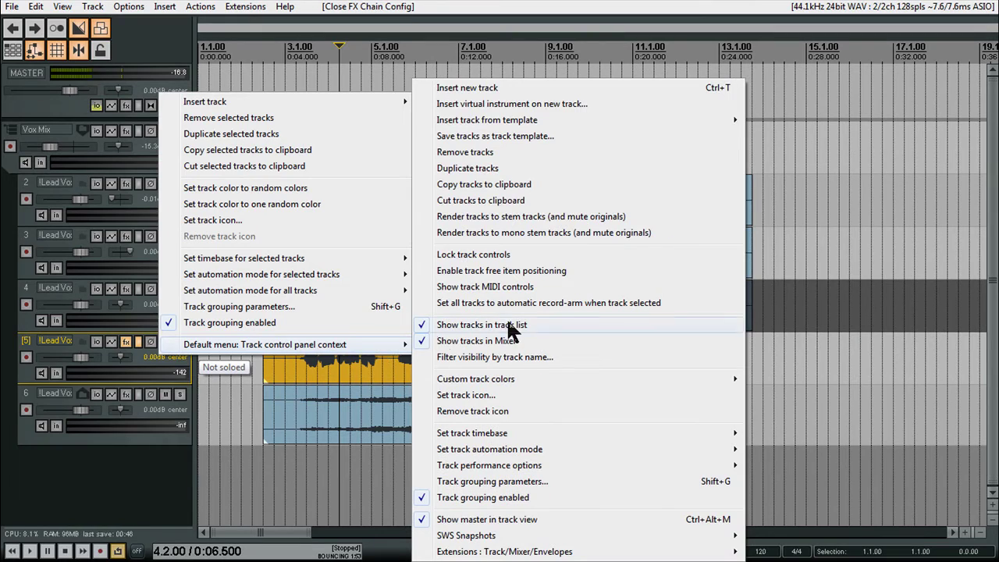
pyautogui.click(498, 217)
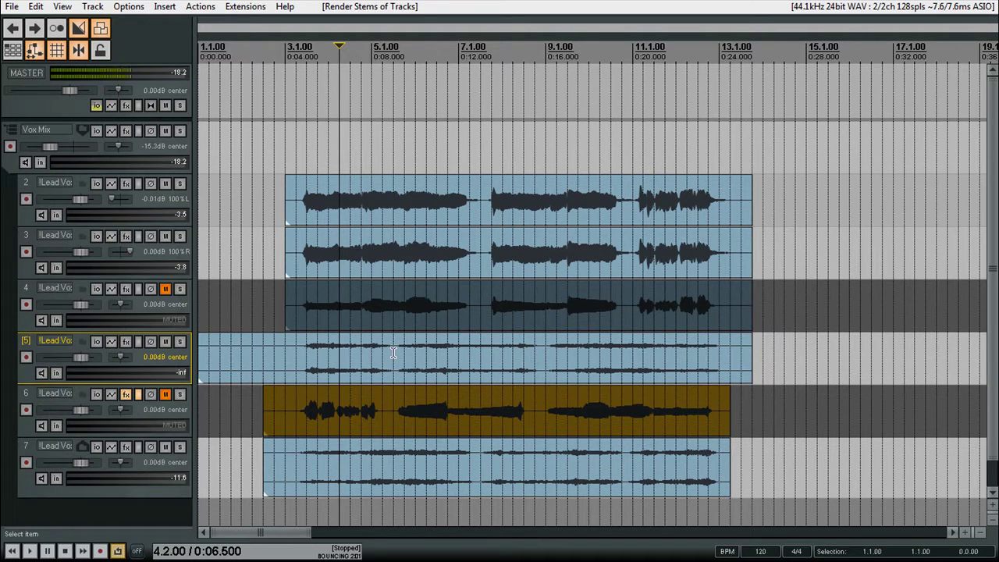
# Trim the stem item's start and end to the vocal items, reverse it as a new take, start at 0:03.
pyautogui.moveTo(199, 351); pyautogui.dragTo(264, 350)
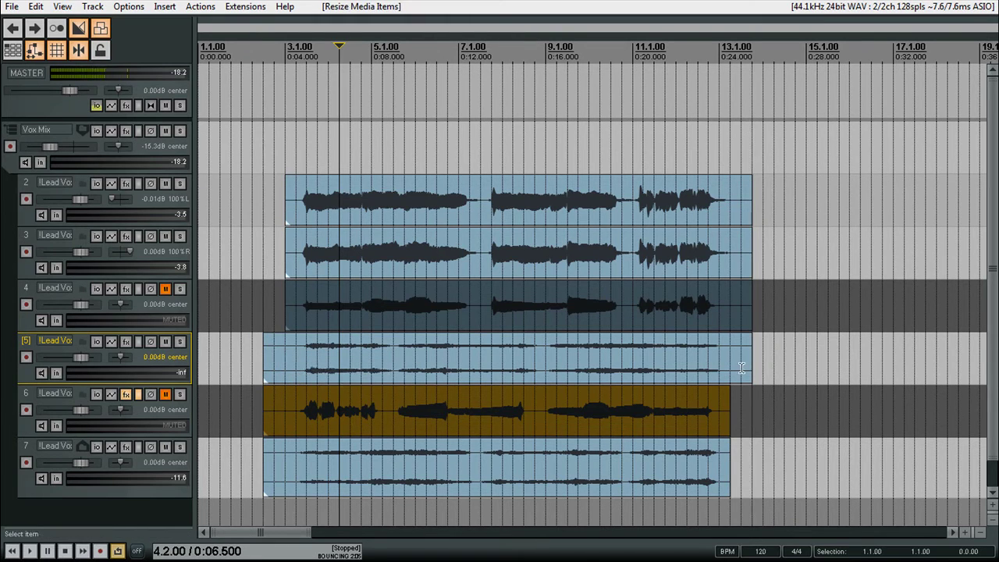
pyautogui.moveTo(748, 355); pyautogui.dragTo(730, 355)
pyautogui.rightClick(597, 345)
pyautogui.moveTo(662, 334)
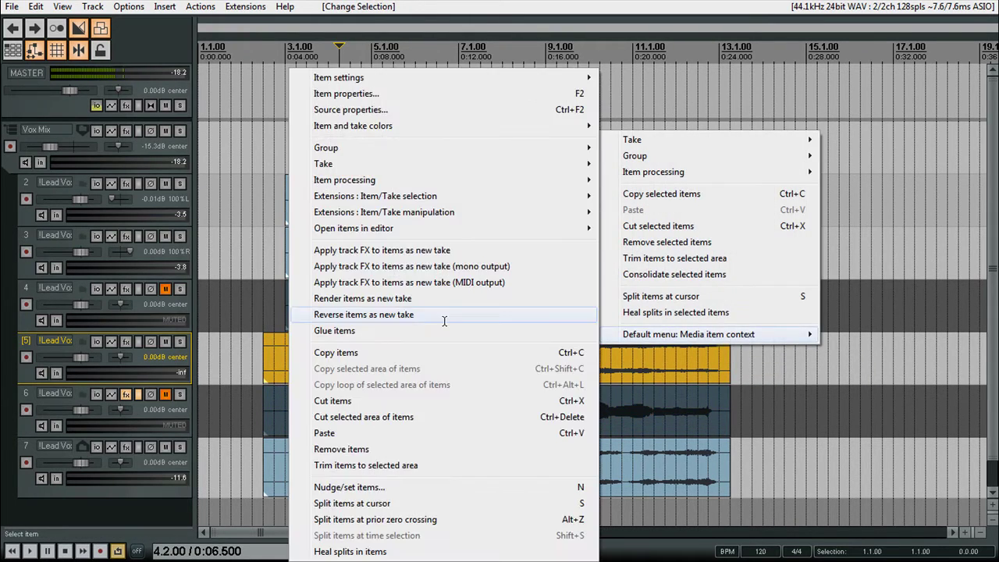
pyautogui.click(442, 320)
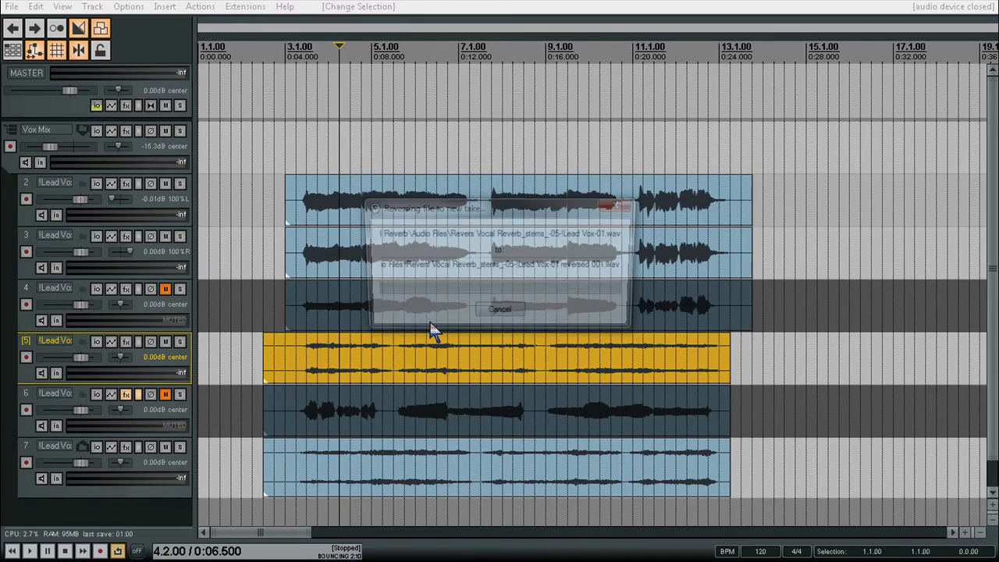
pyautogui.click(259, 334)
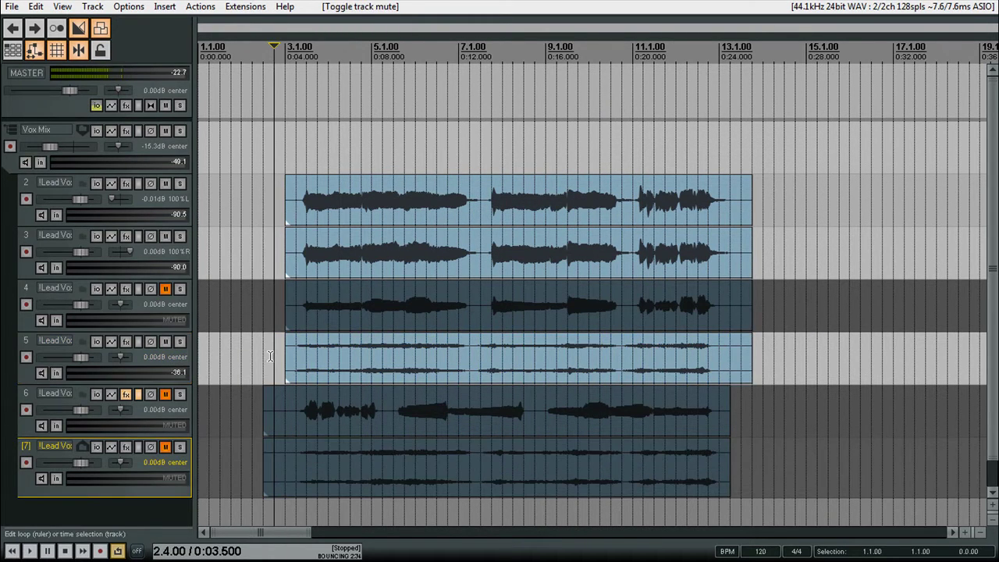
pyautogui.click(266, 352)
pyautogui.press('space')
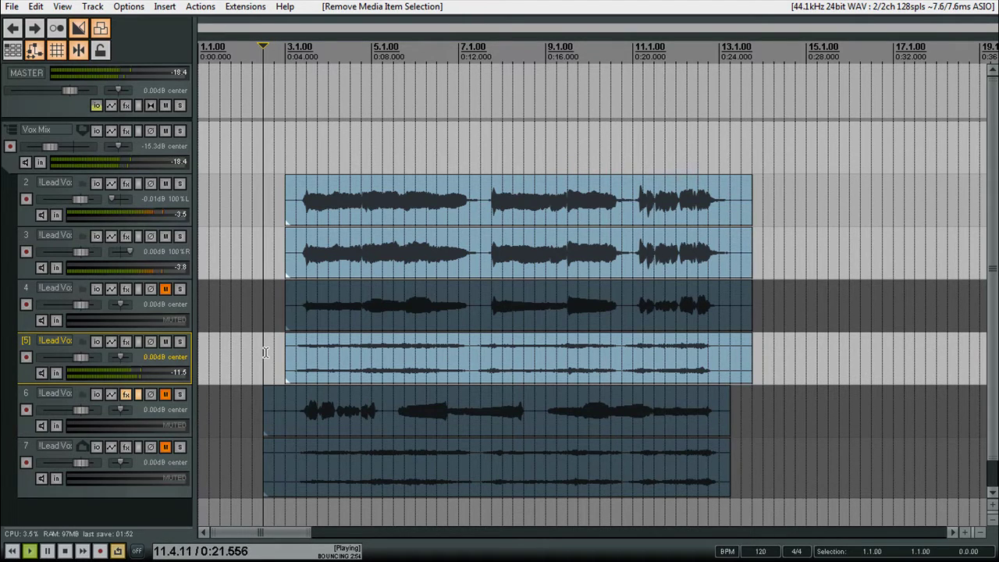
pyautogui.press('space')
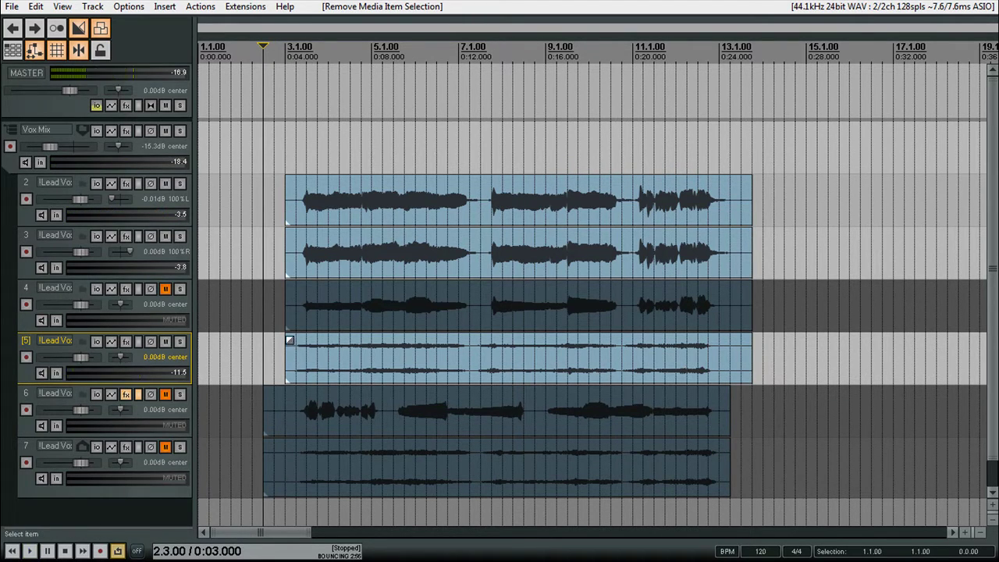
# Undo five edits so the reverb stem starts at 0:03.000 again, then select it.
pyautogui.moveTo(287, 357)
pyautogui.mouseDown()
pyautogui.moveTo(263, 359)
pyautogui.moveTo(287, 357)
pyautogui.mouseUp()
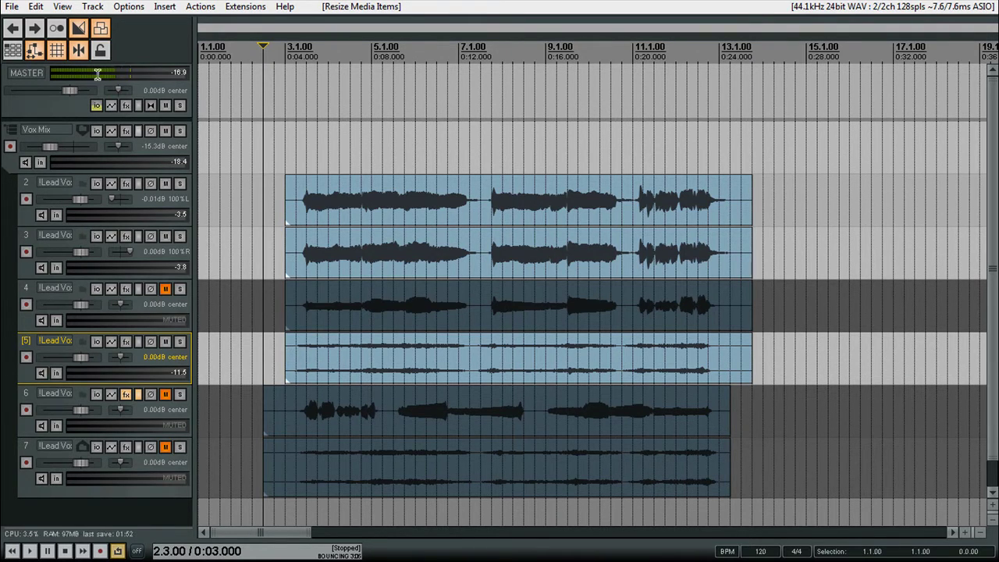
pyautogui.click(13, 29)
pyautogui.click(13, 29)
pyautogui.click(14, 30)
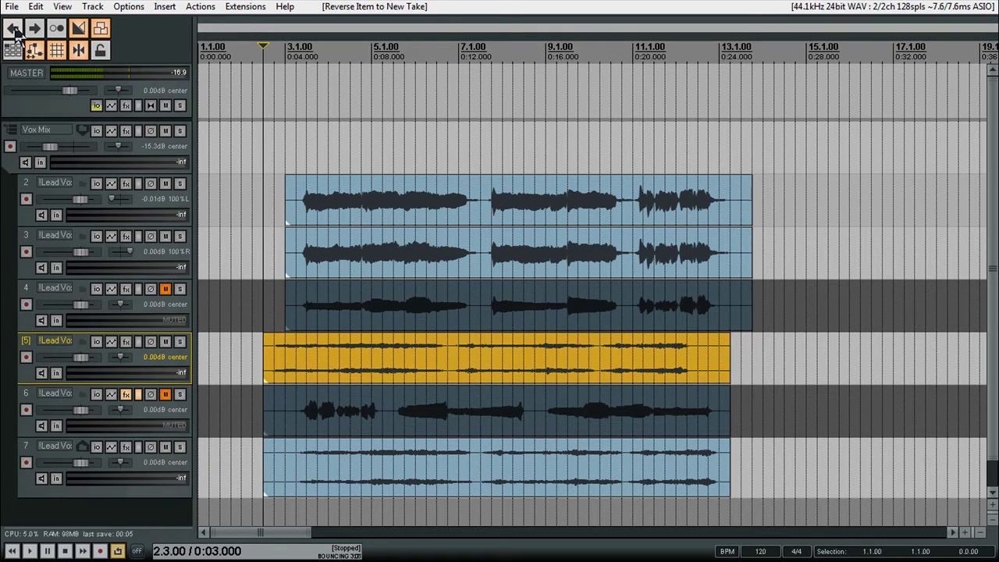
pyautogui.click(14, 30)
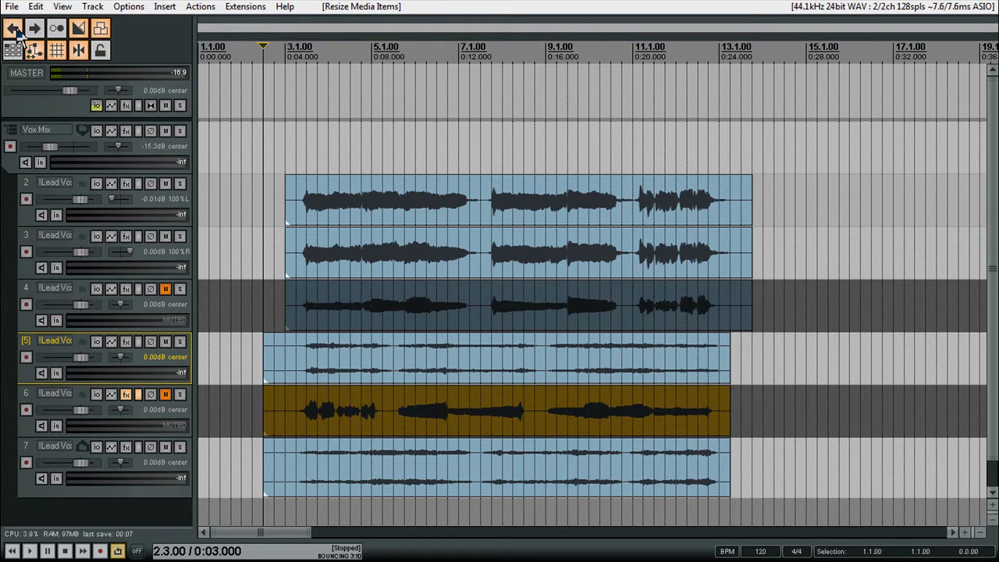
pyautogui.click(13, 30)
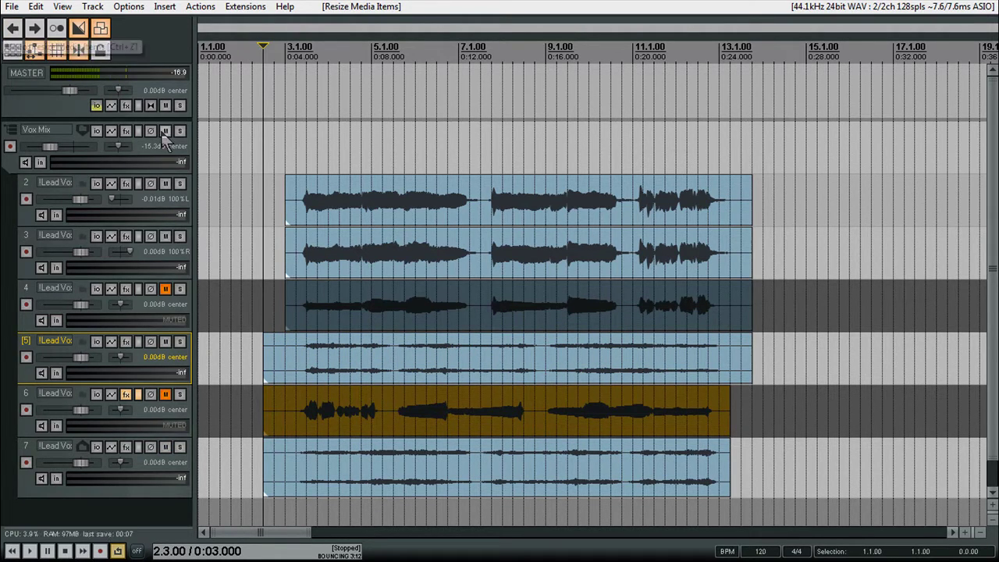
pyautogui.click(687, 352)
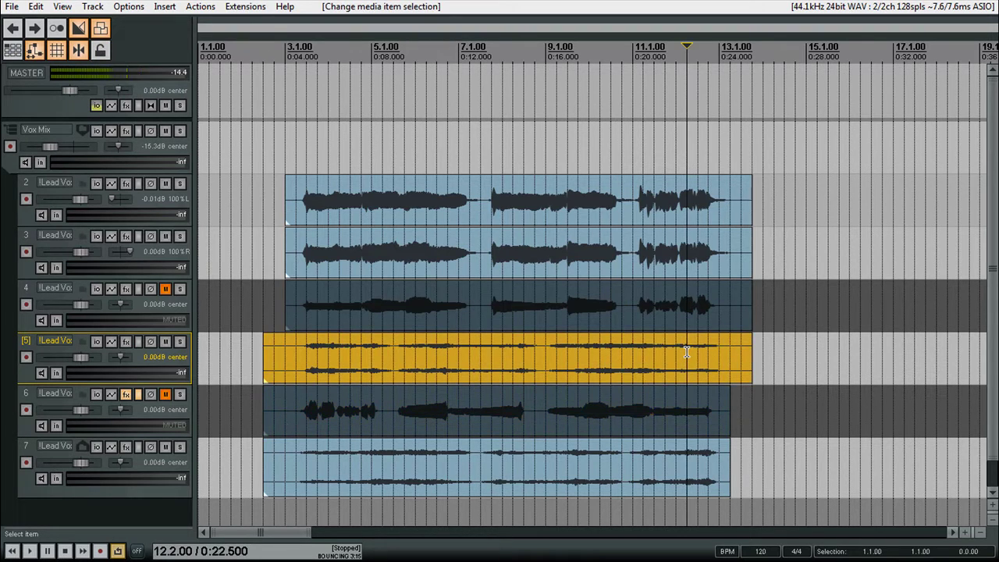
# Audition track 5's reverb soloed, then unsolo it.
pyautogui.click(181, 342)
pyautogui.press('space')
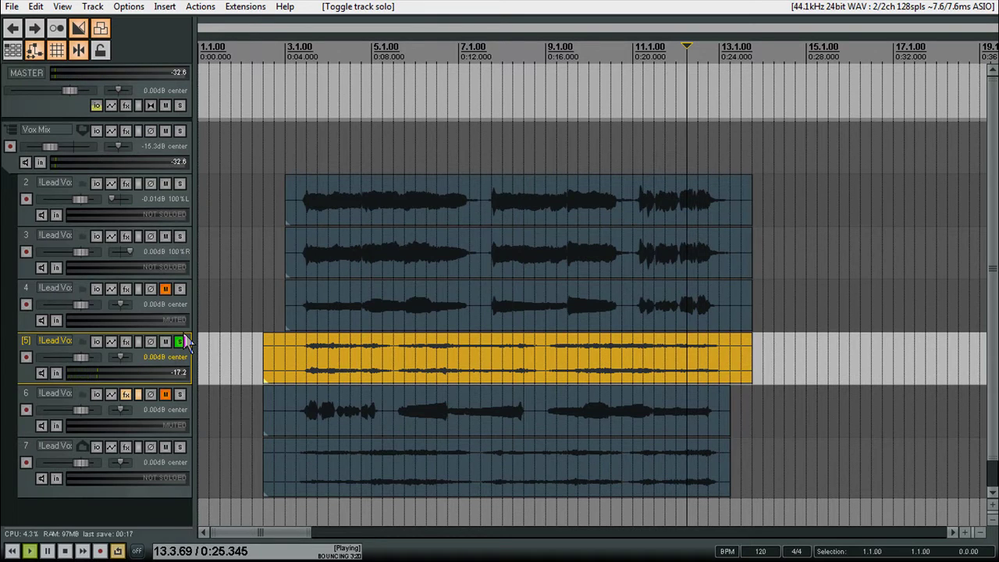
pyautogui.press('space')
pyautogui.click(180, 342)
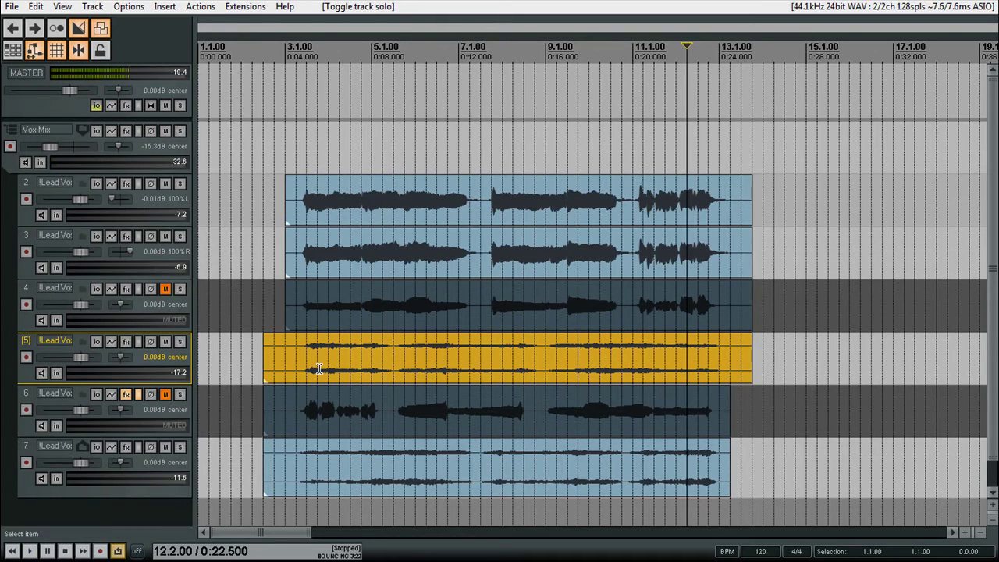
# Reverse the reverb item as a new take and briefly play the reversed take.
pyautogui.rightClick(317, 368)
pyautogui.moveTo(441, 357)
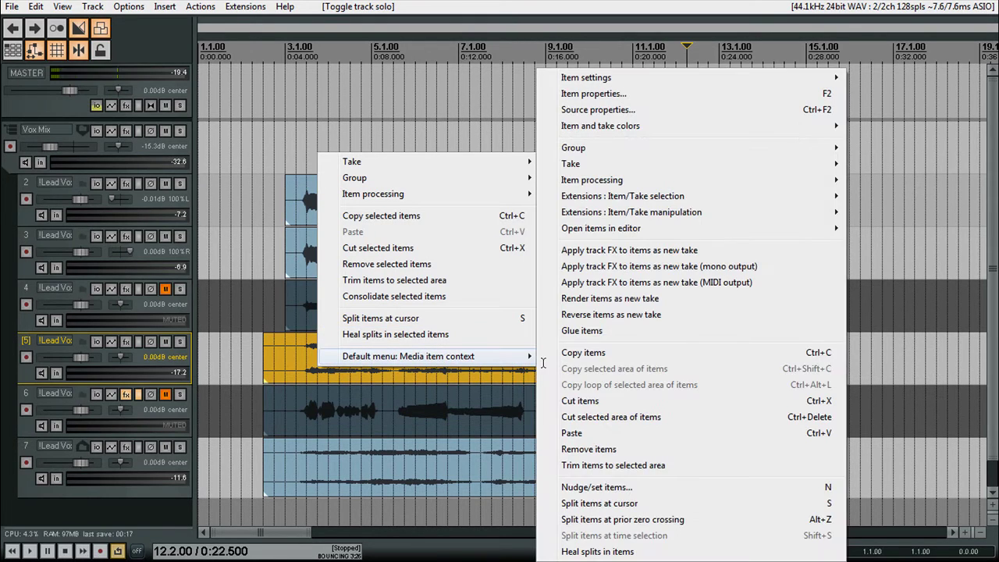
pyautogui.click(622, 315)
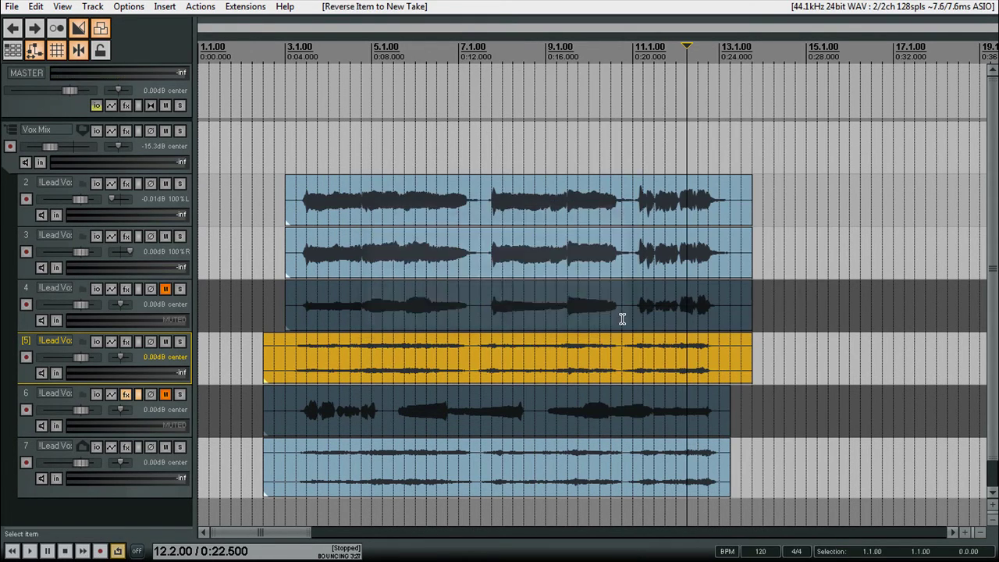
pyautogui.press('space')
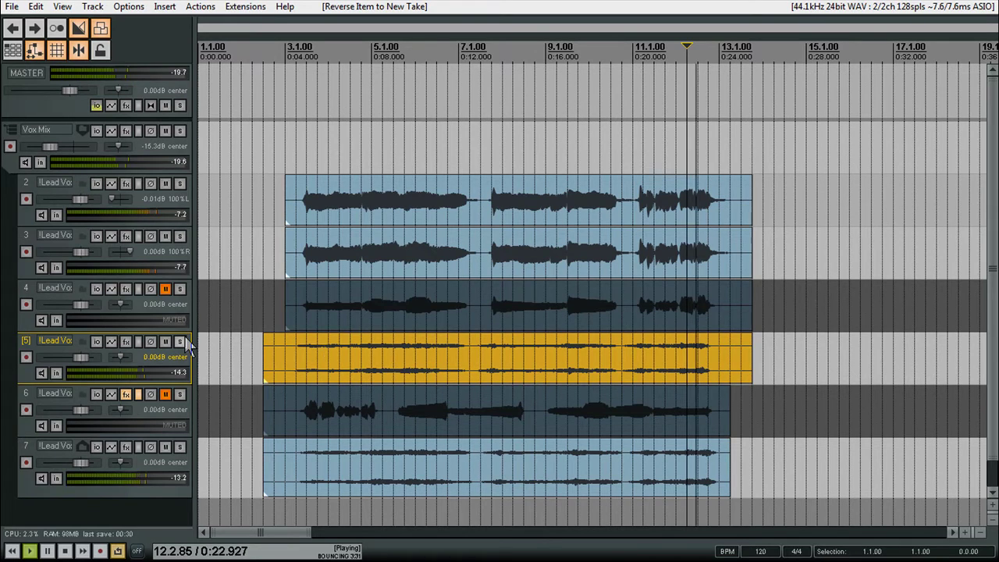
pyautogui.press('space')
# Mute track 7 and play the mix from the new start point.
pyautogui.click(165, 446)
pyautogui.click(253, 351)
pyautogui.press('space')
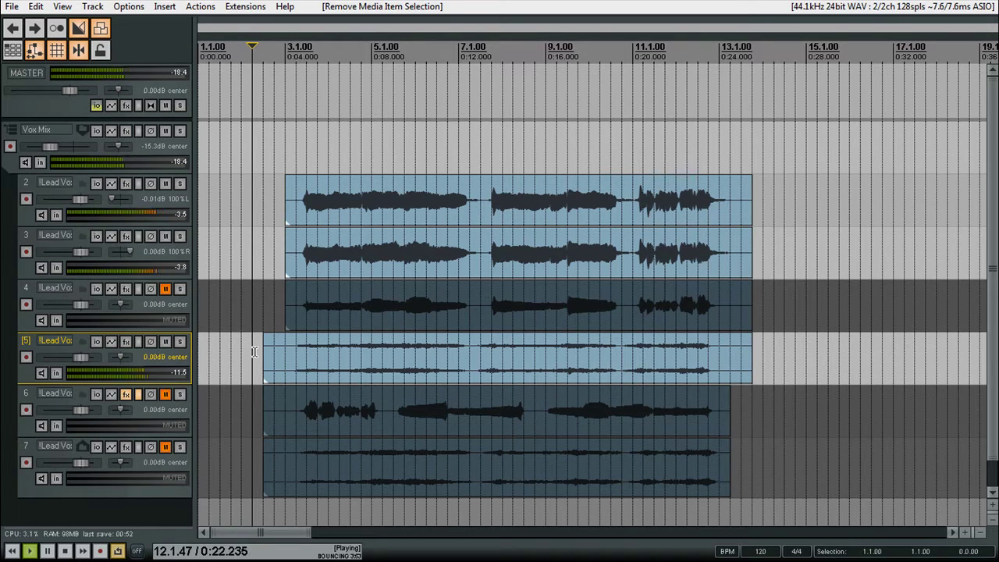
pyautogui.press('space')
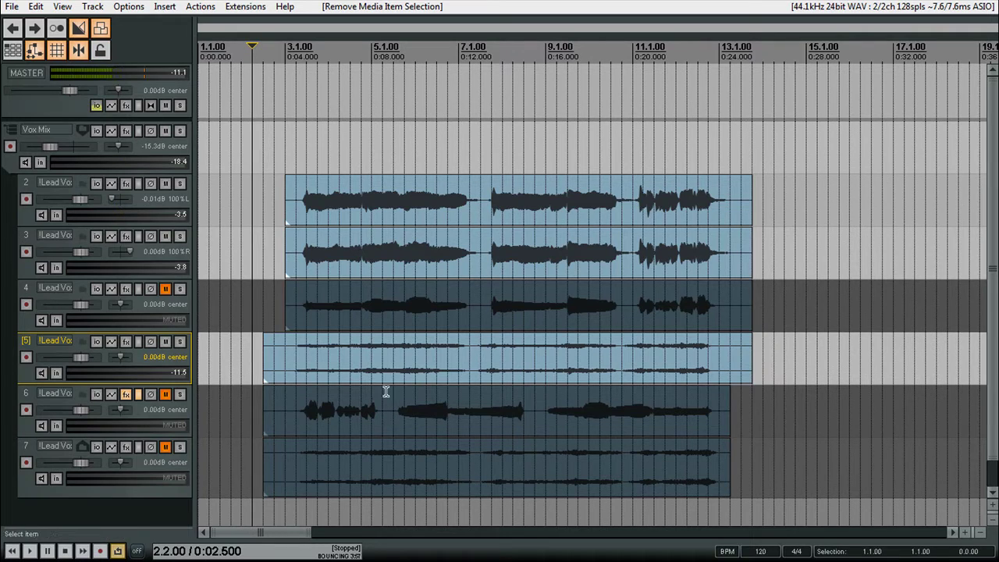
# Zoom the timeline in to bars 1 to 7 and make track 5's lane taller.
pyautogui.click(329, 347)
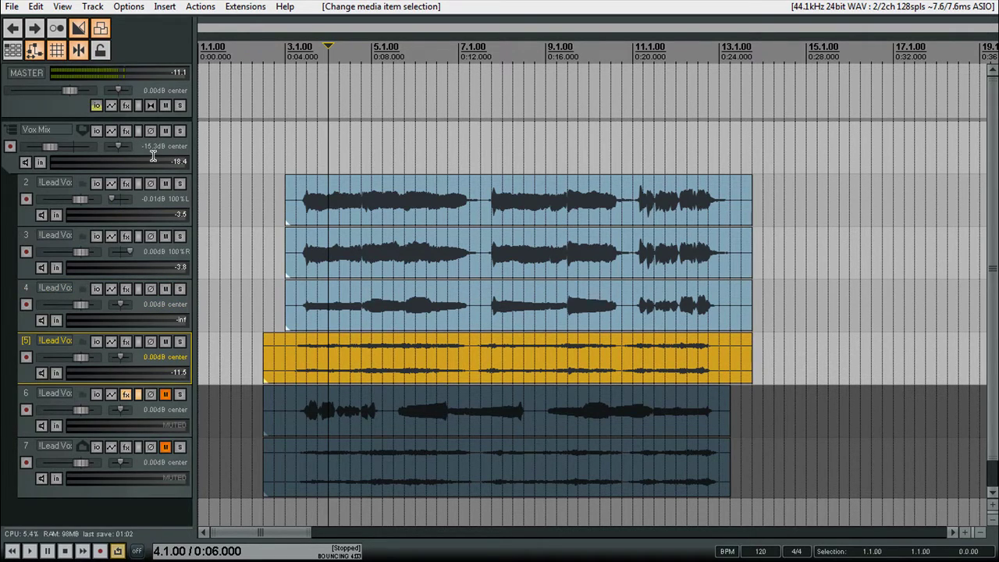
pyautogui.click(964, 531)
pyautogui.click(964, 532)
pyautogui.click(965, 531)
pyautogui.click(965, 532)
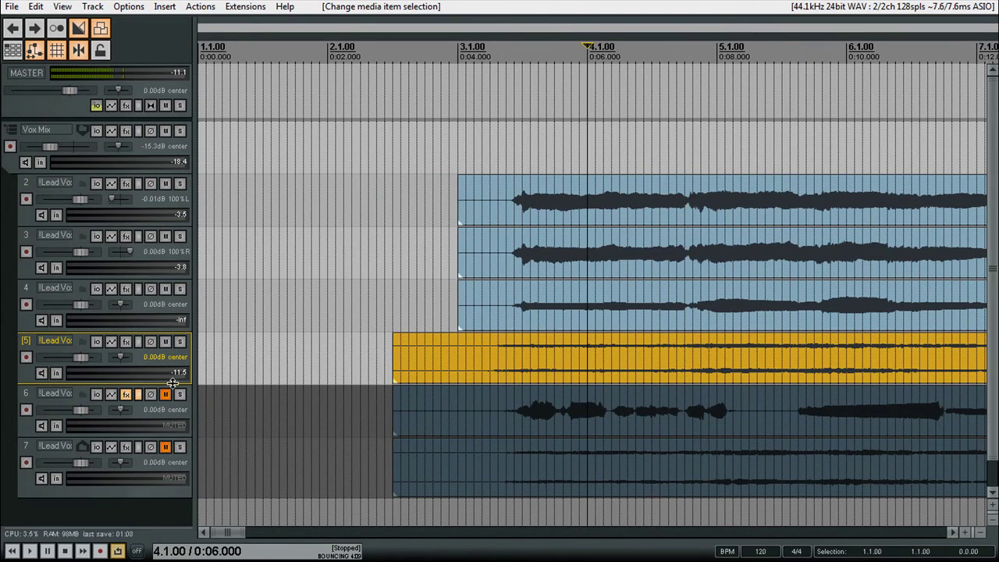
pyautogui.moveTo(172, 386); pyautogui.dragTo(172, 473)
pyautogui.moveTo(226, 533); pyautogui.dragTo(235, 533)
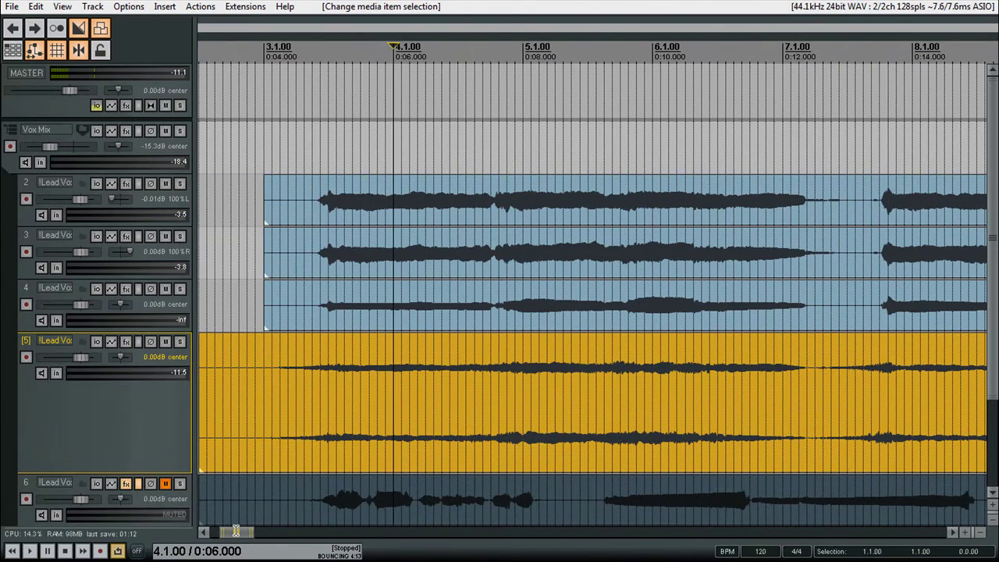
# Place the edit point at 4.1.50 in the reverb item for the first cut.
pyautogui.click(241, 376)
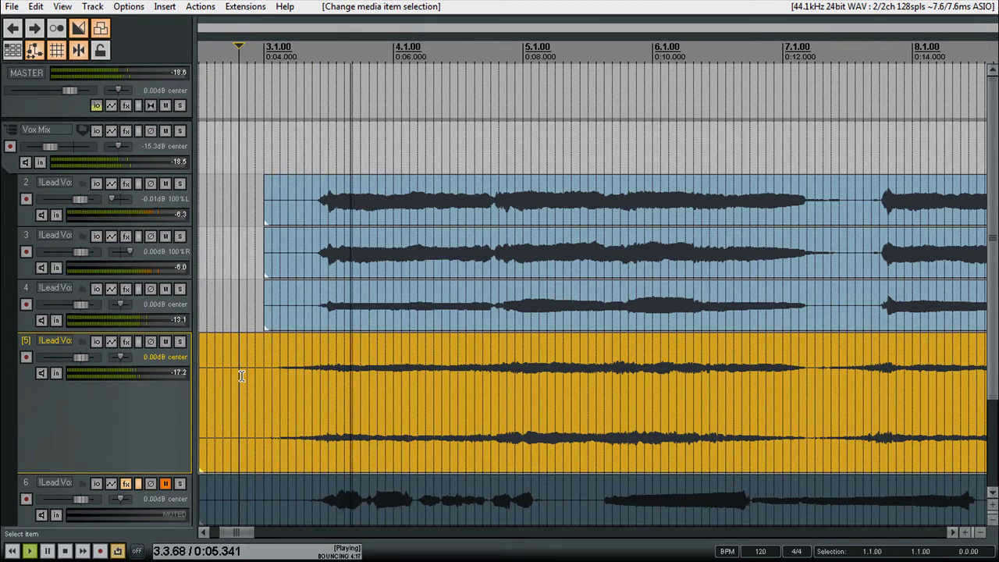
pyautogui.press('space')
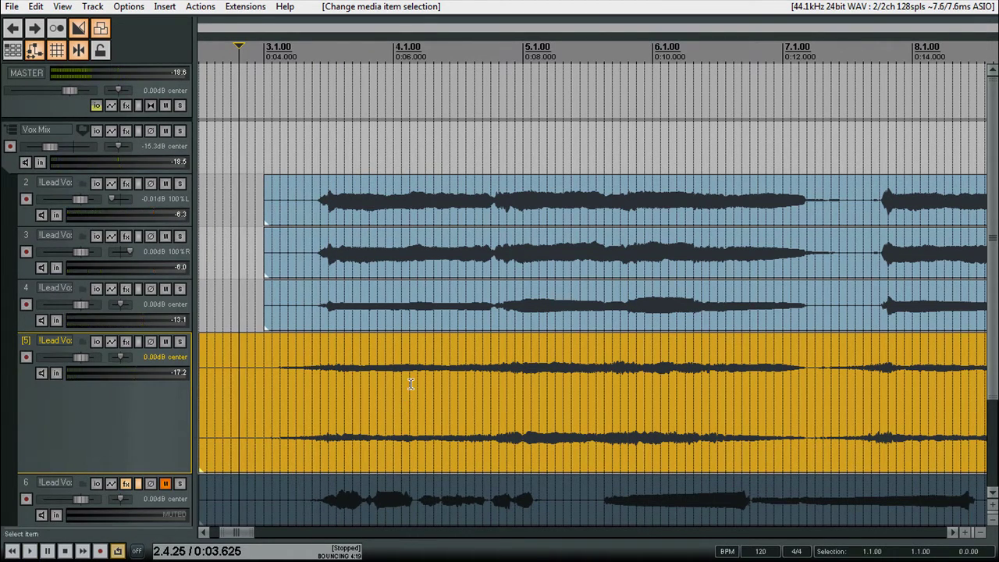
pyautogui.click(406, 375)
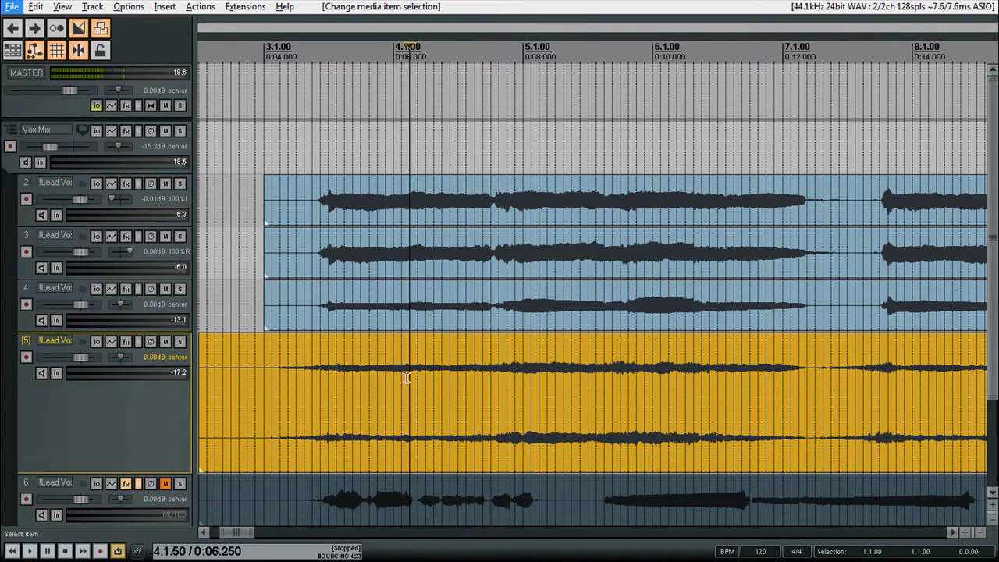
# Split the reverb item at 4.1.50 and trim the right piece to start at 5.1.75.
pyautogui.press('s')
pyautogui.moveTo(413, 376); pyautogui.dragTo(824, 340)
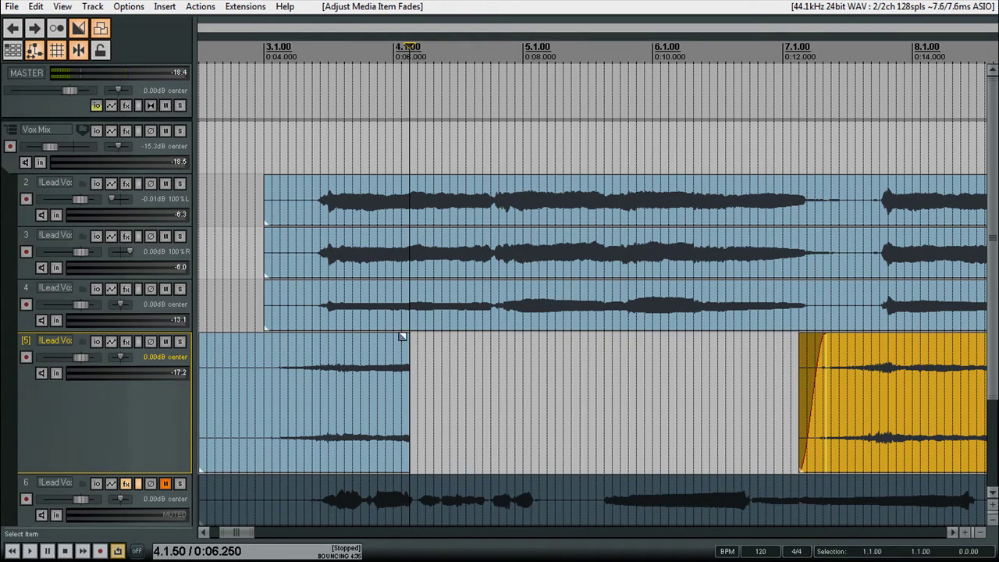
pyautogui.moveTo(402, 340); pyautogui.dragTo(336, 340)
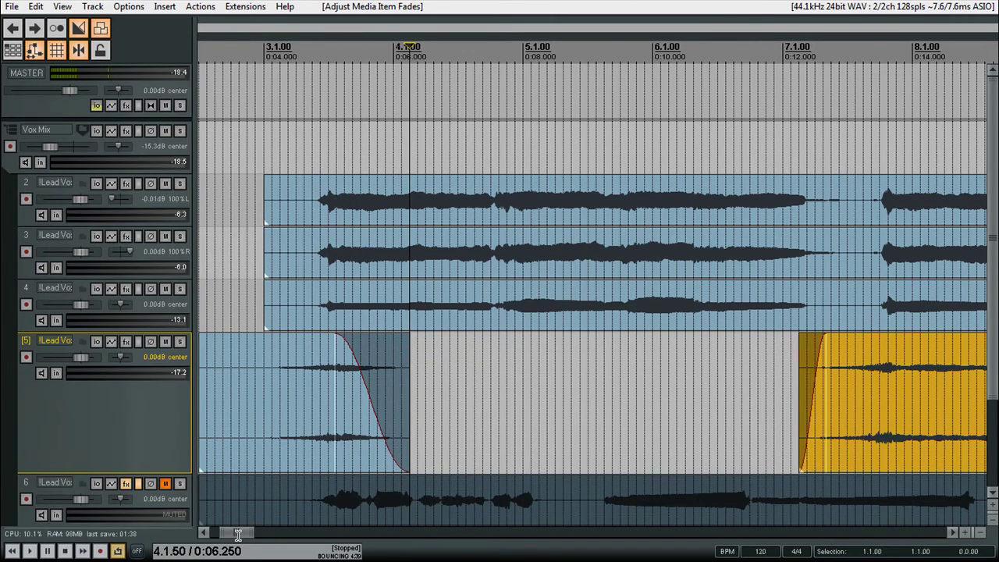
pyautogui.click(263, 531)
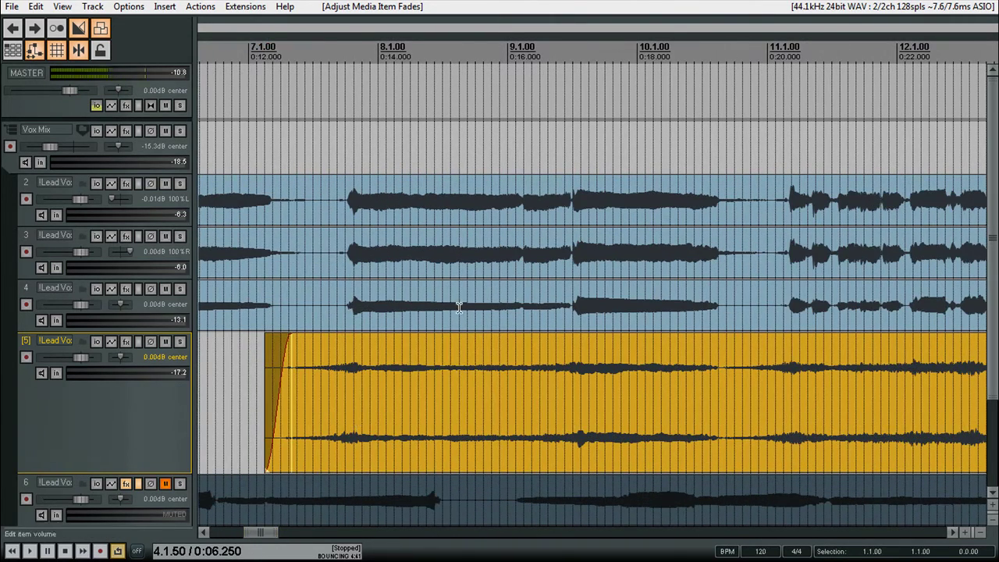
# Split at 8.2.25, fade out the left piece, and trim the right piece with a longer fade-in.
pyautogui.click(418, 371)
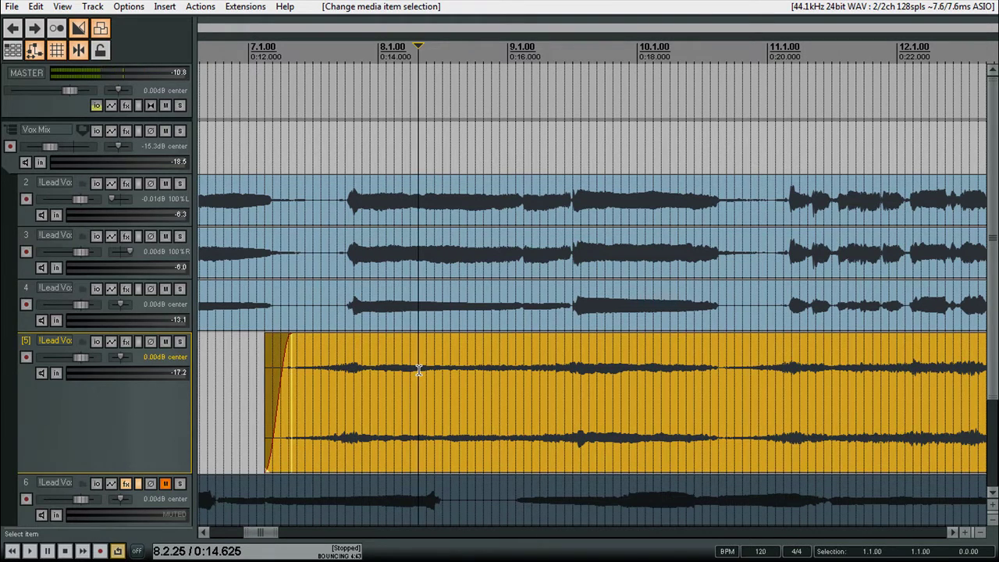
pyautogui.press('s')
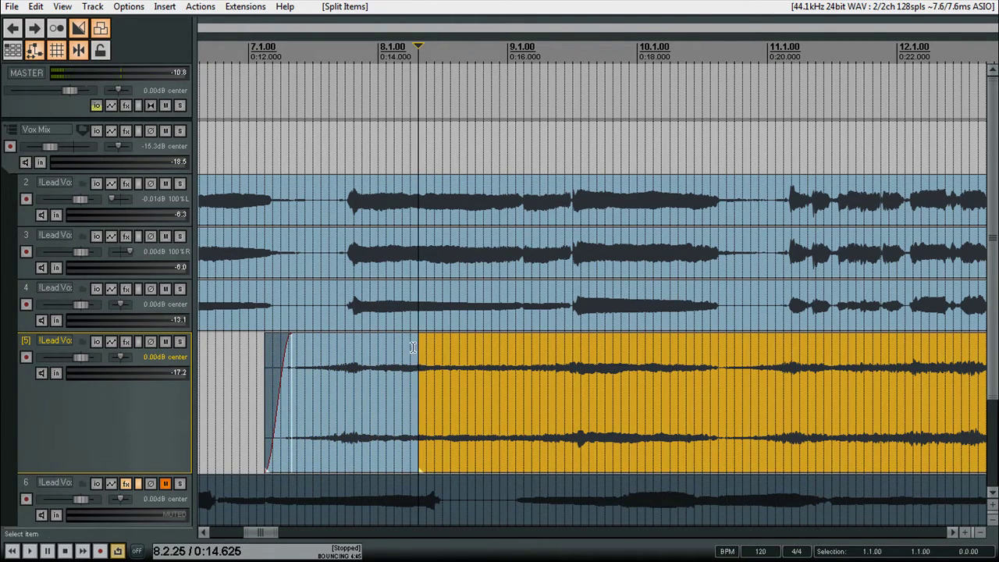
pyautogui.moveTo(412, 346); pyautogui.dragTo(344, 356)
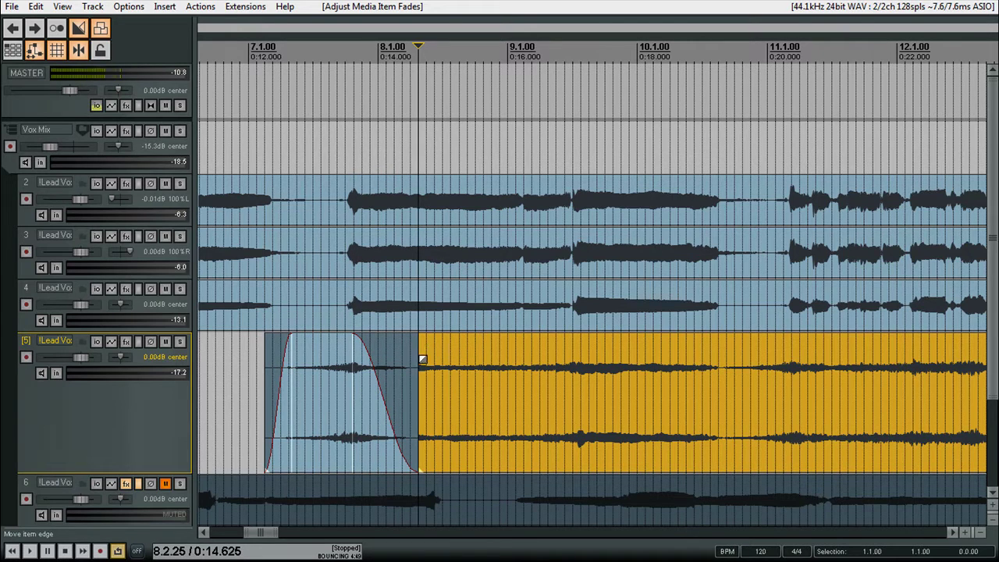
pyautogui.moveTo(424, 380); pyautogui.dragTo(727, 381)
pyautogui.moveTo(720, 338); pyautogui.dragTo(743, 348)
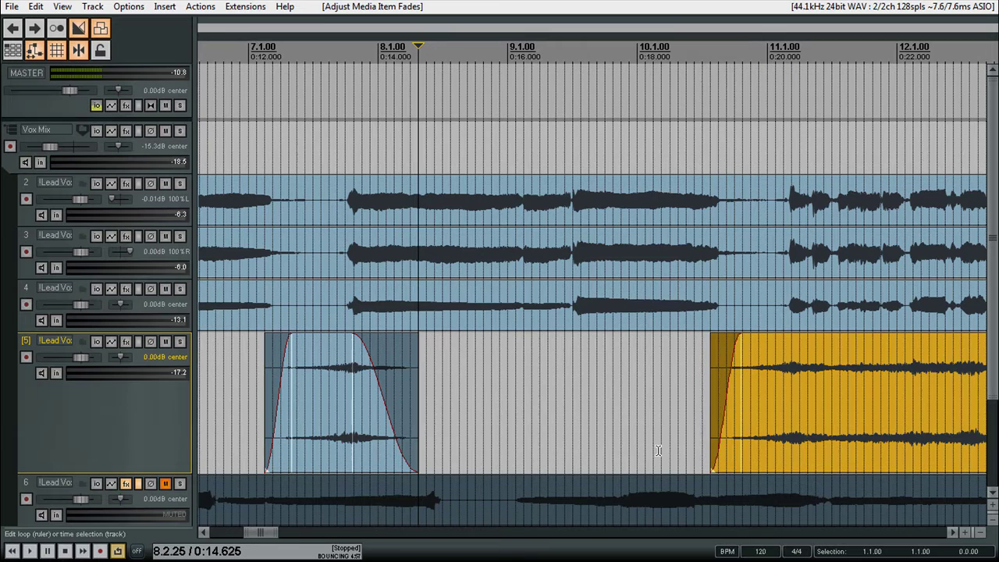
# Shorten the reverb piece to end at the phrase and give it a long fade-out.
pyautogui.click(950, 531)
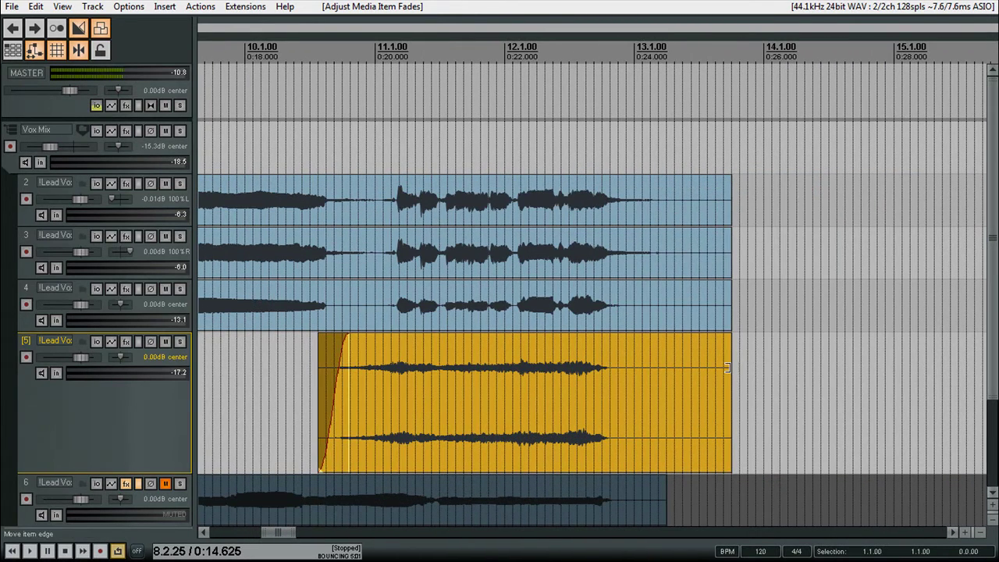
pyautogui.moveTo(726, 367); pyautogui.dragTo(415, 390)
pyautogui.moveTo(409, 340); pyautogui.dragTo(384, 352)
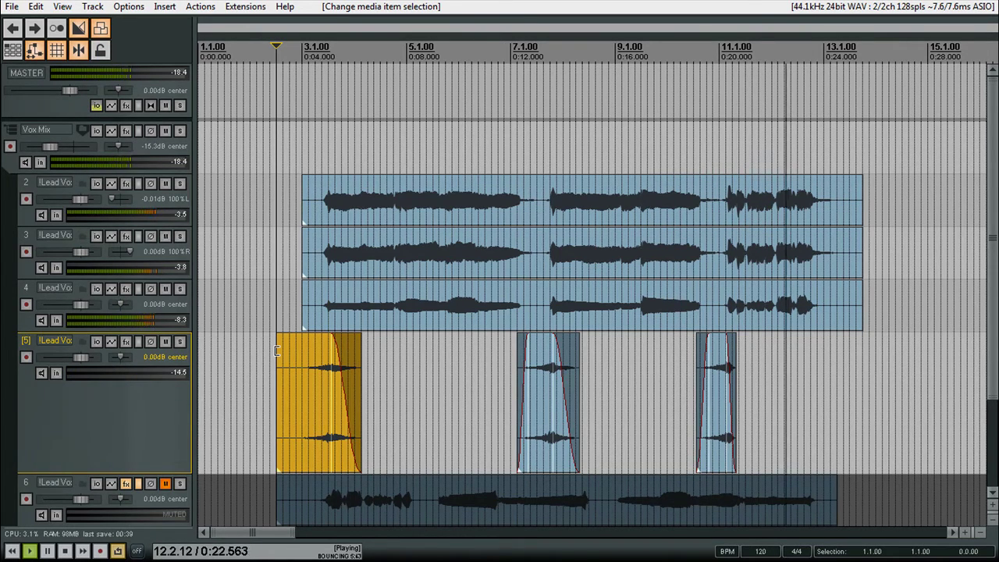
pyautogui.press('space')
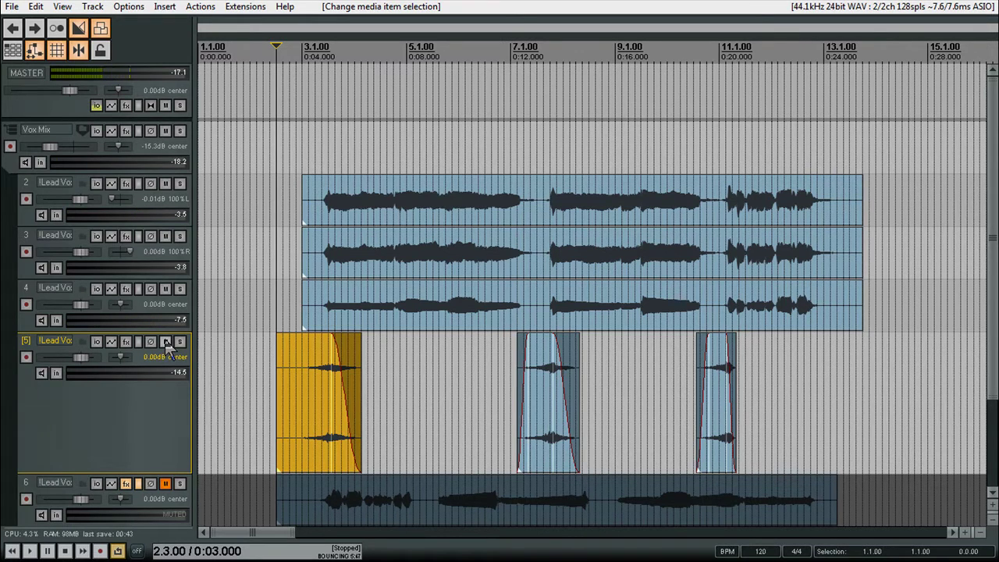
pyautogui.click(166, 342)
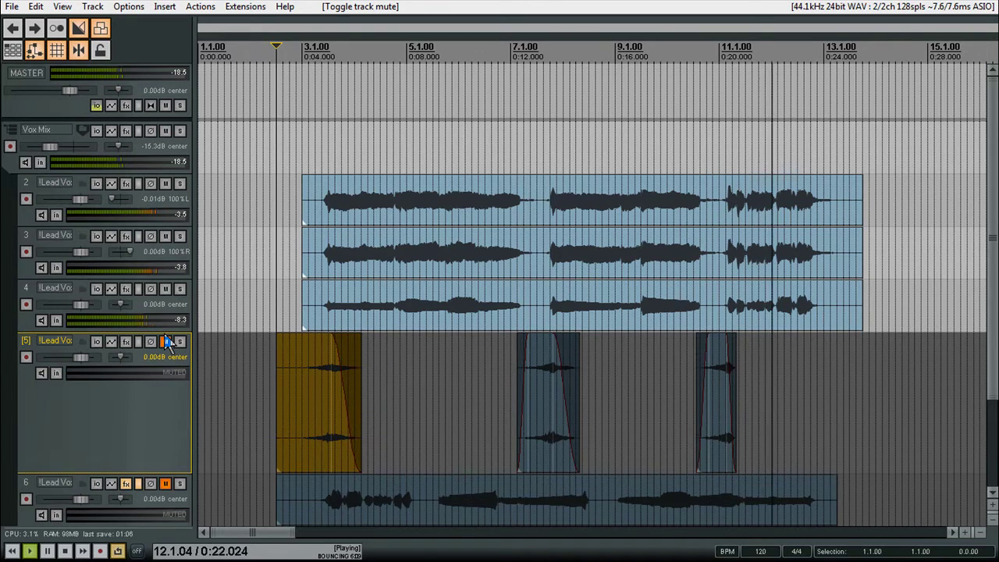
pyautogui.press('space')
pyautogui.click(166, 348)
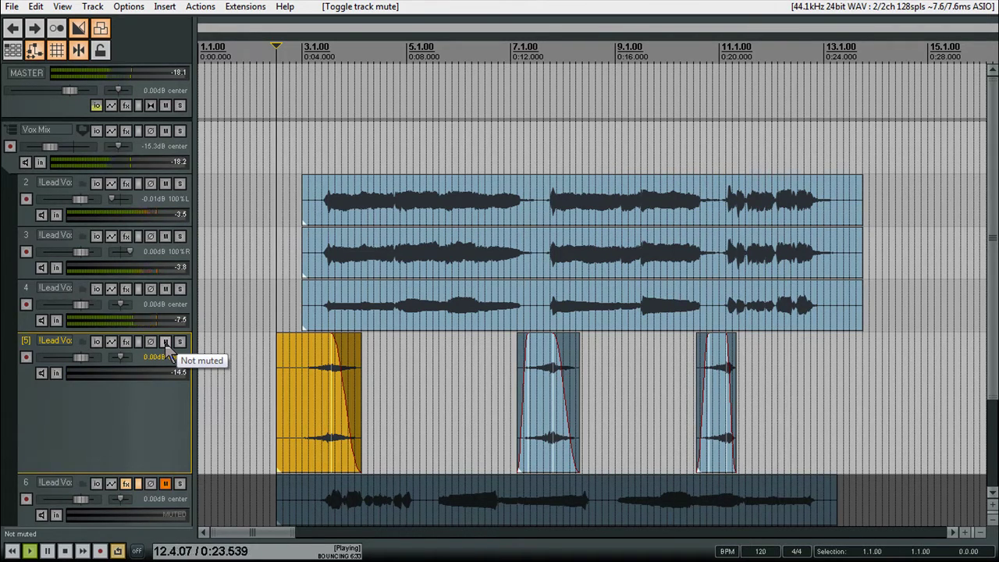
pyautogui.press('space')
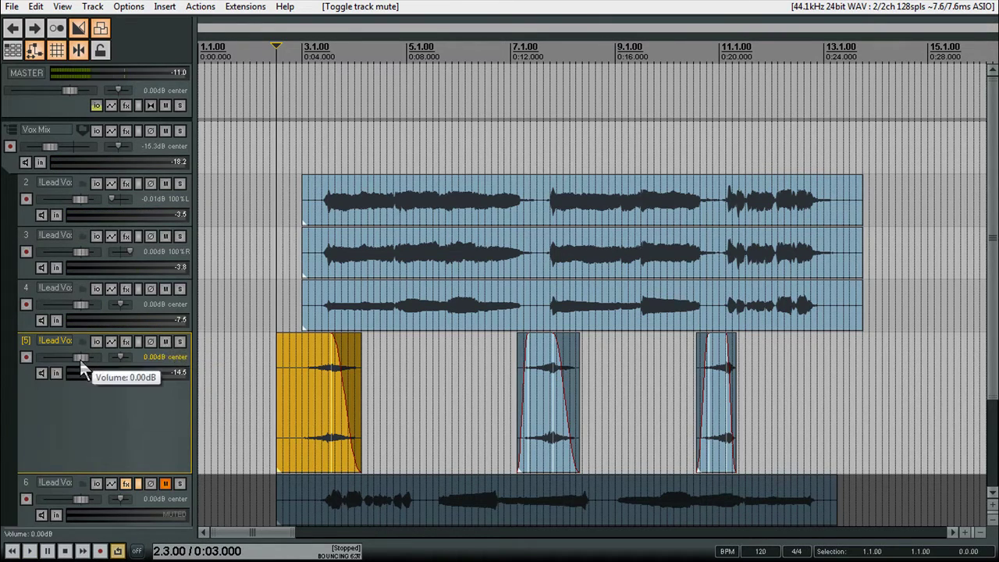
# Raise track 5's volume fader to +7.19dB and play back to hear the louder swells.
pyautogui.moveTo(77, 364); pyautogui.dragTo(90, 370)
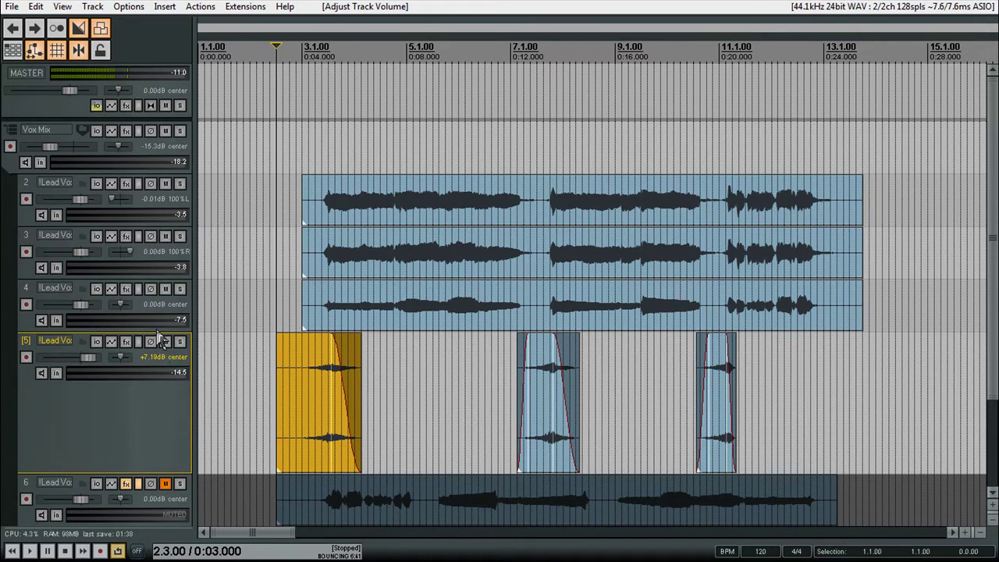
pyautogui.press('space')
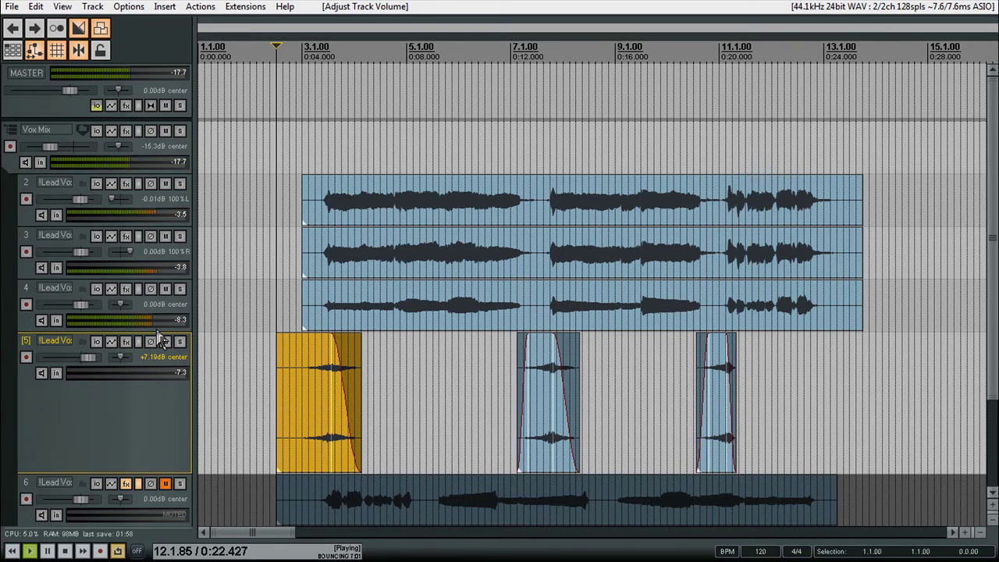
pyautogui.press('space')
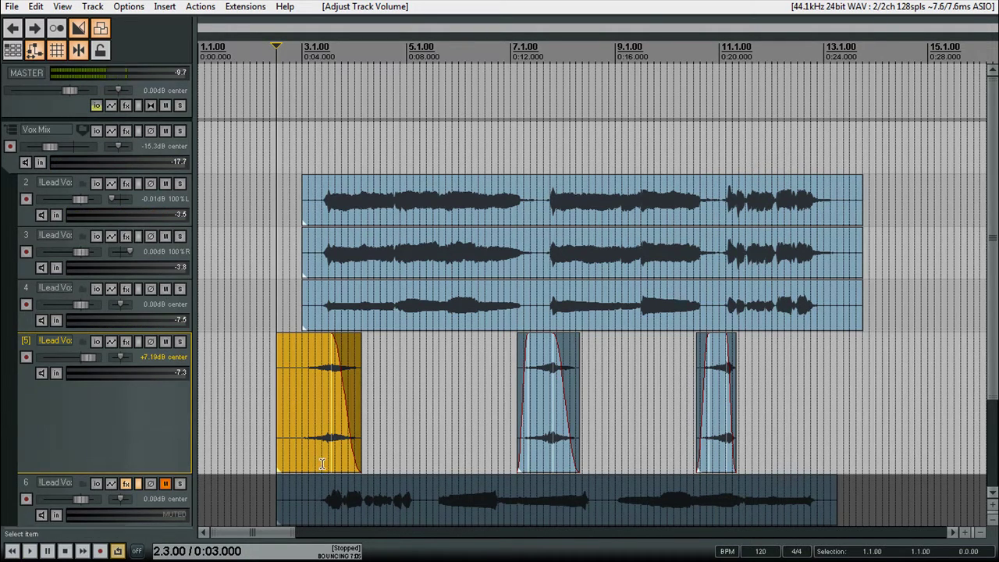
pyautogui.scroll(-1, 993, 232)
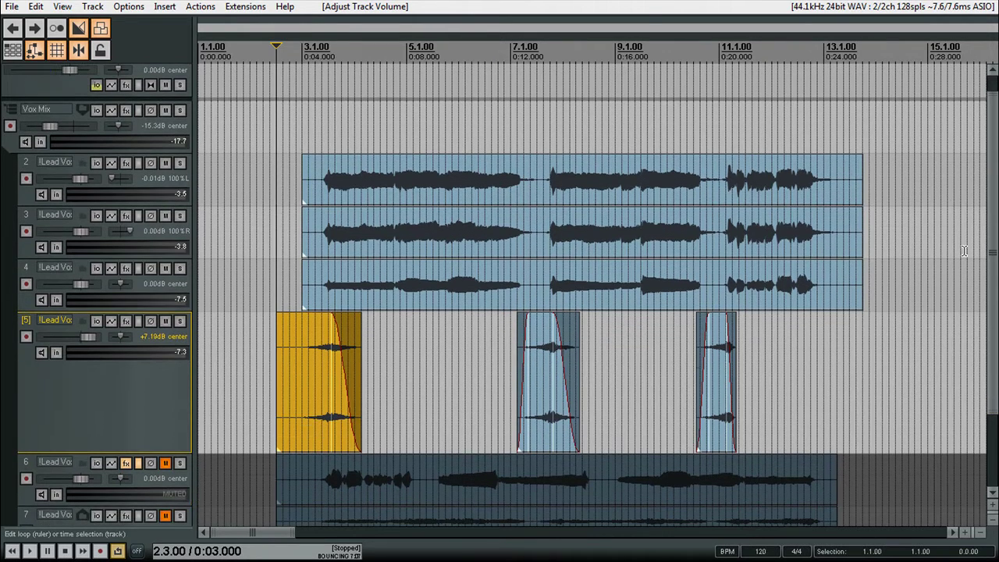
pyautogui.click(524, 279)
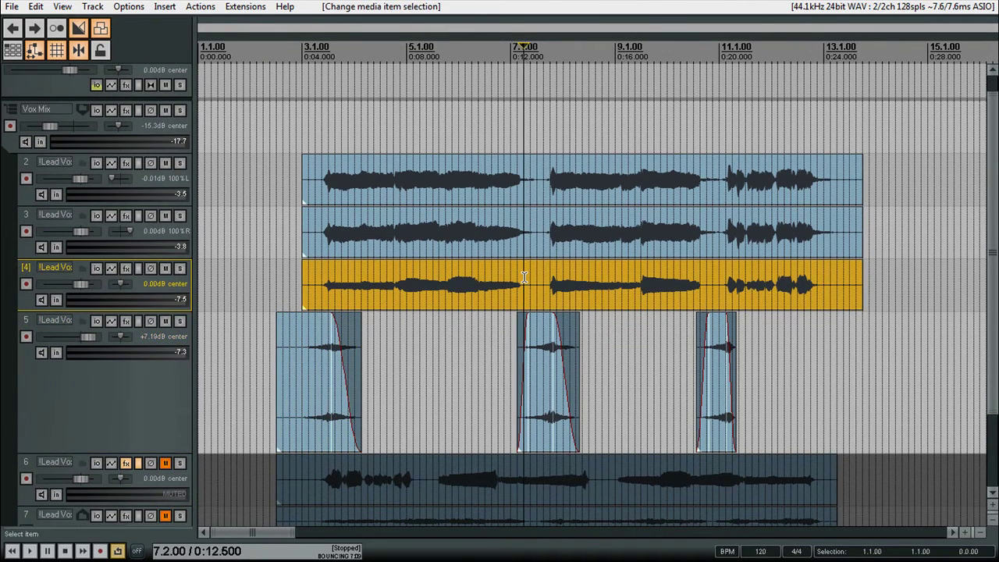
pyautogui.rightClick(524, 278)
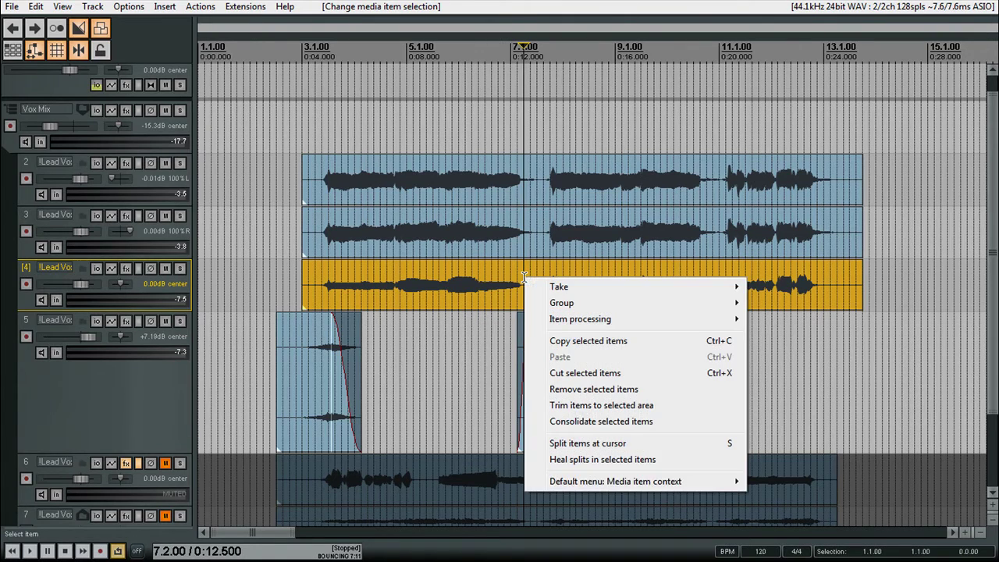
pyautogui.moveTo(731, 485)
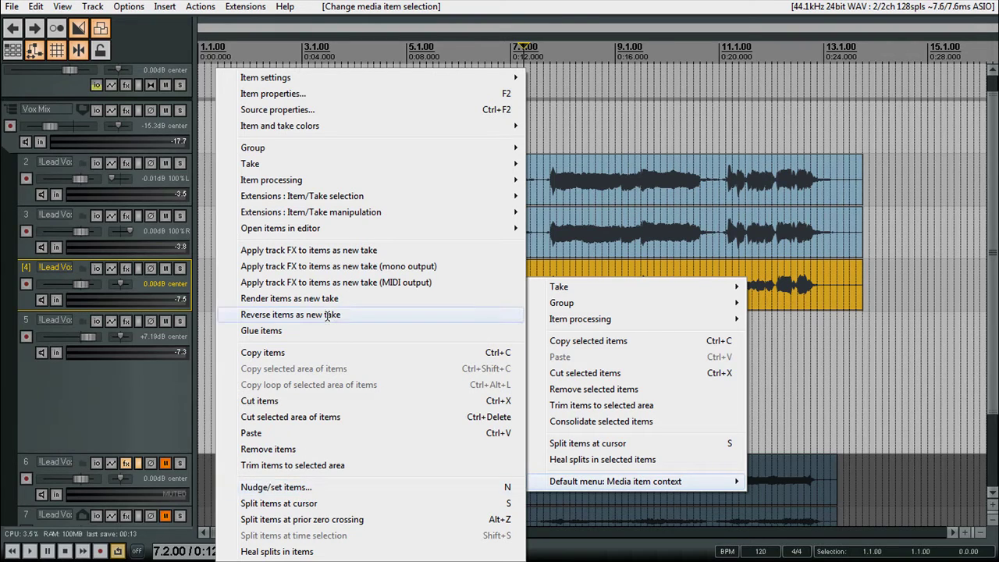
pyautogui.click(834, 334)
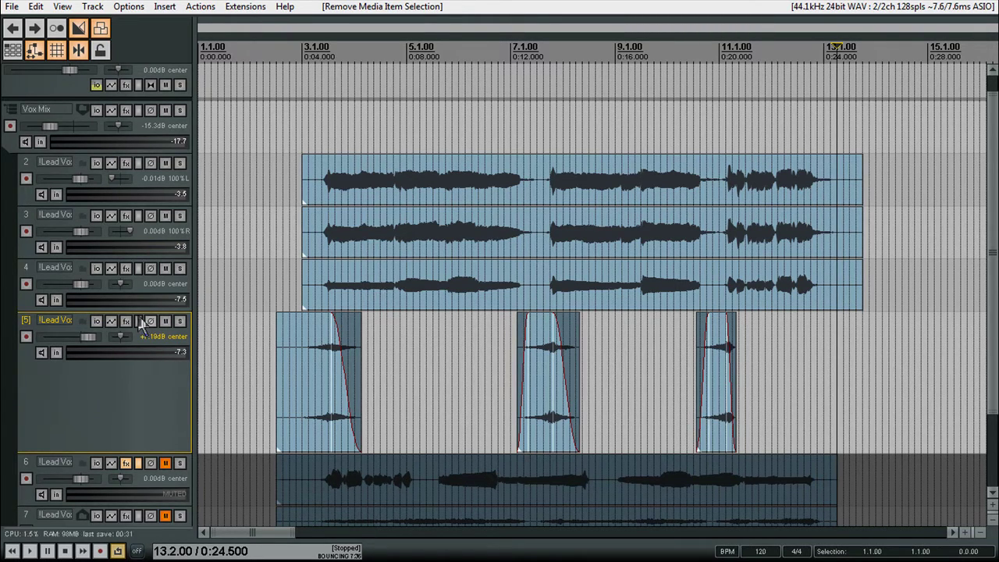
pyautogui.rightClick(178, 493)
pyautogui.moveTo(290, 475)
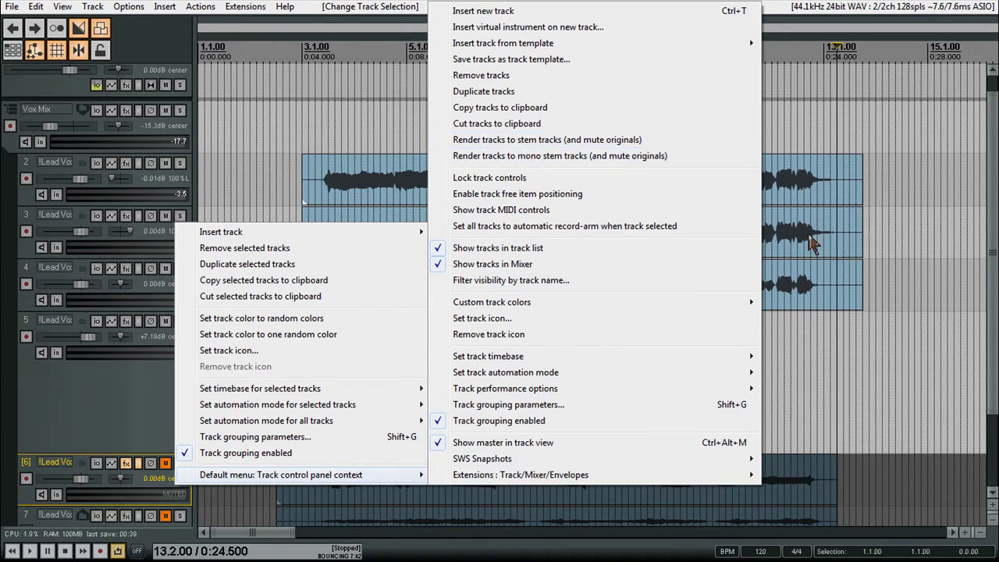
pyautogui.click(900, 248)
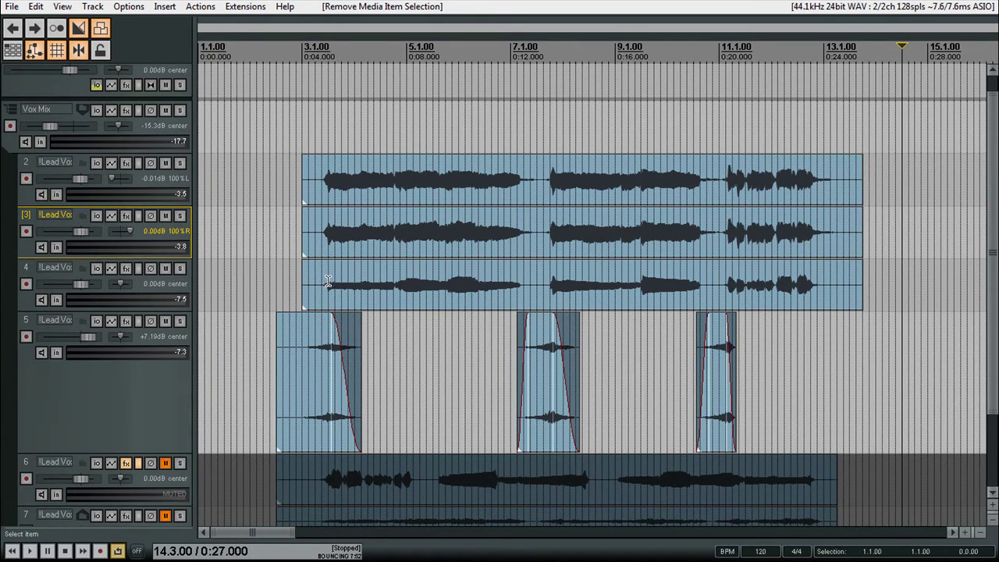
pyautogui.click(278, 62)
pyautogui.press('space')
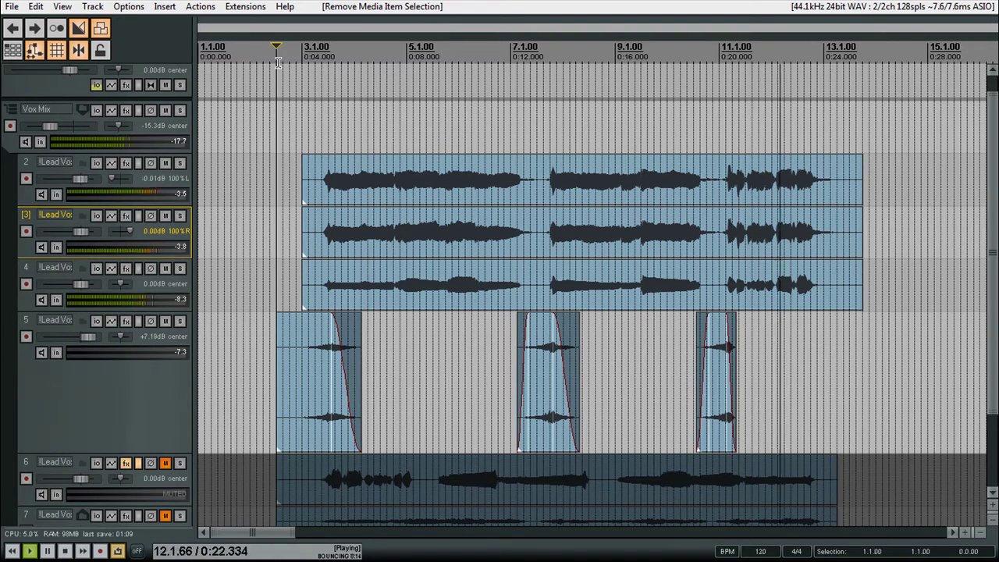
pyautogui.press('space')
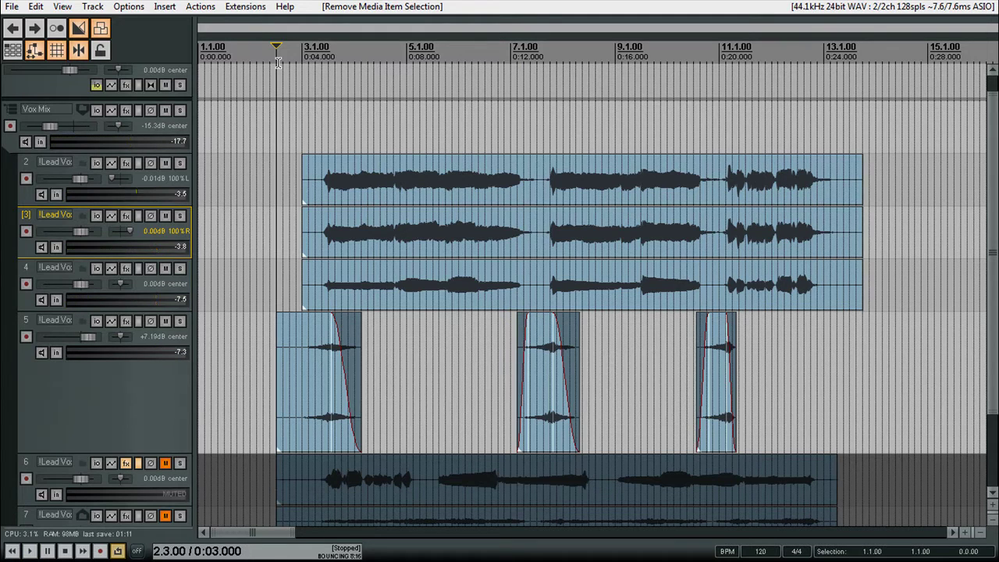